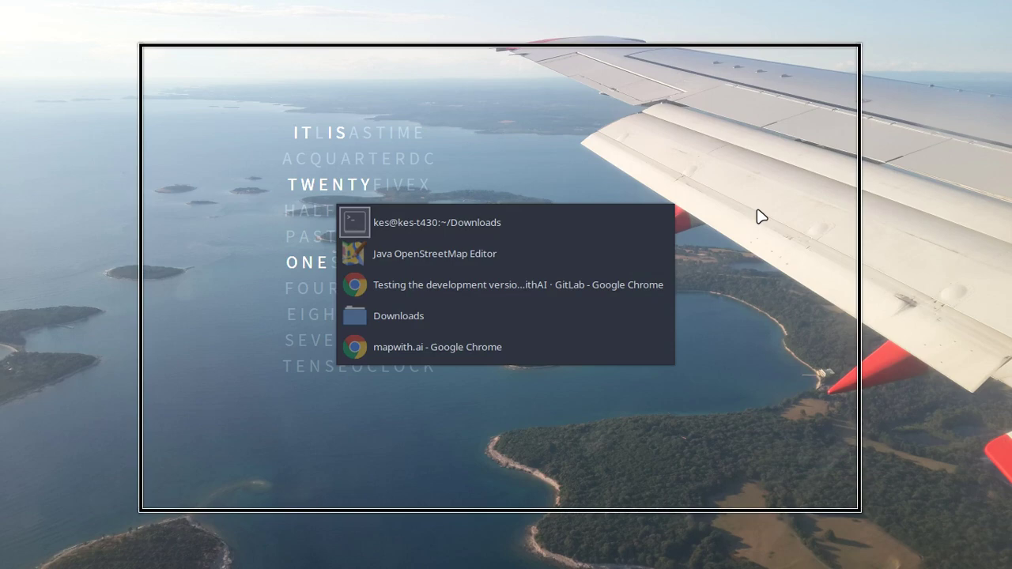
key(alt+Tab)
key(alt+Tab)
key(alt+Tab)
key(alt+Tab)
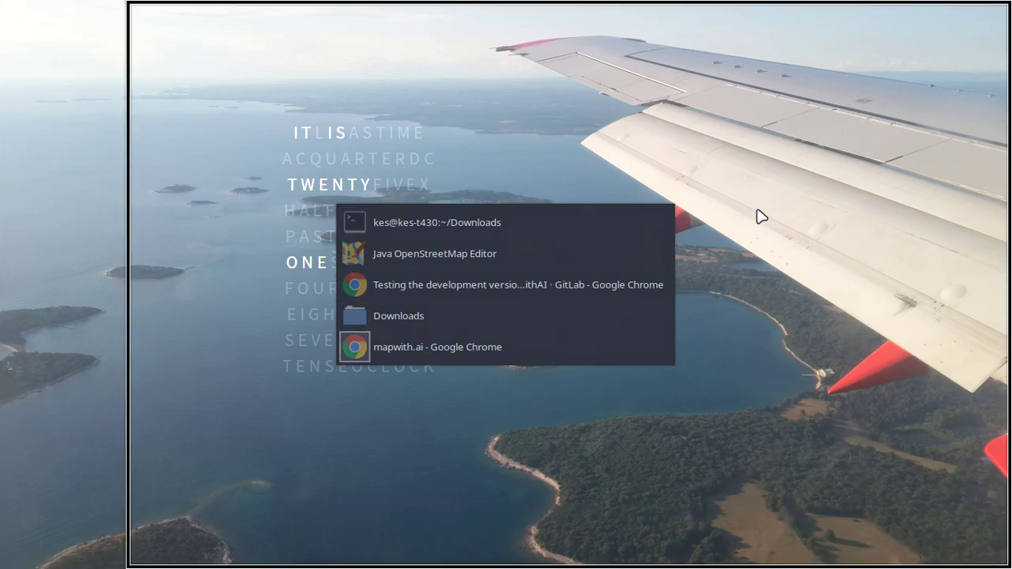
- Cycle through the open windows to reach the GitLab wiki page 'Testing the development version'
key(alt+Tab)
key(alt+Tab)
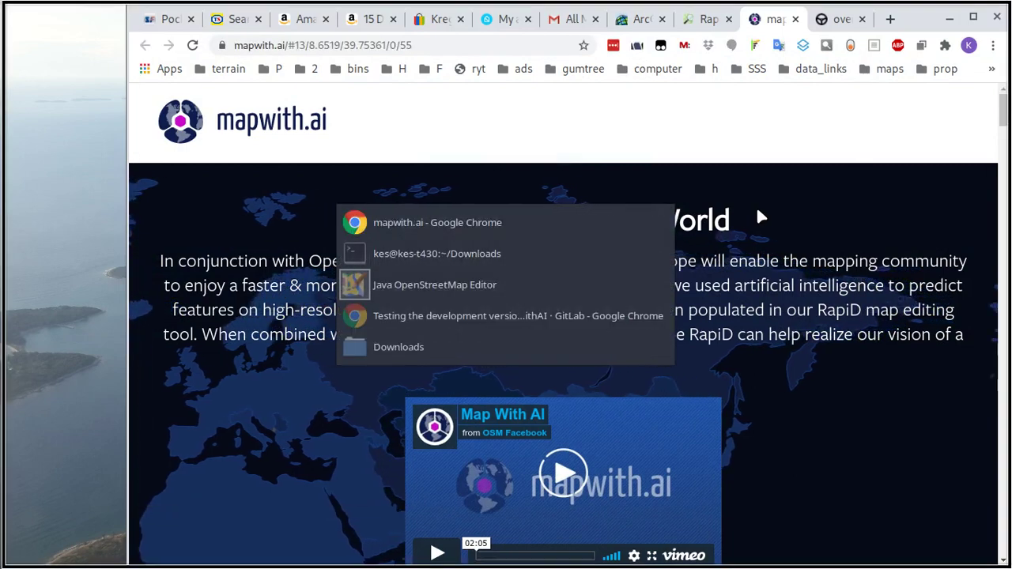
key(alt+Tab)
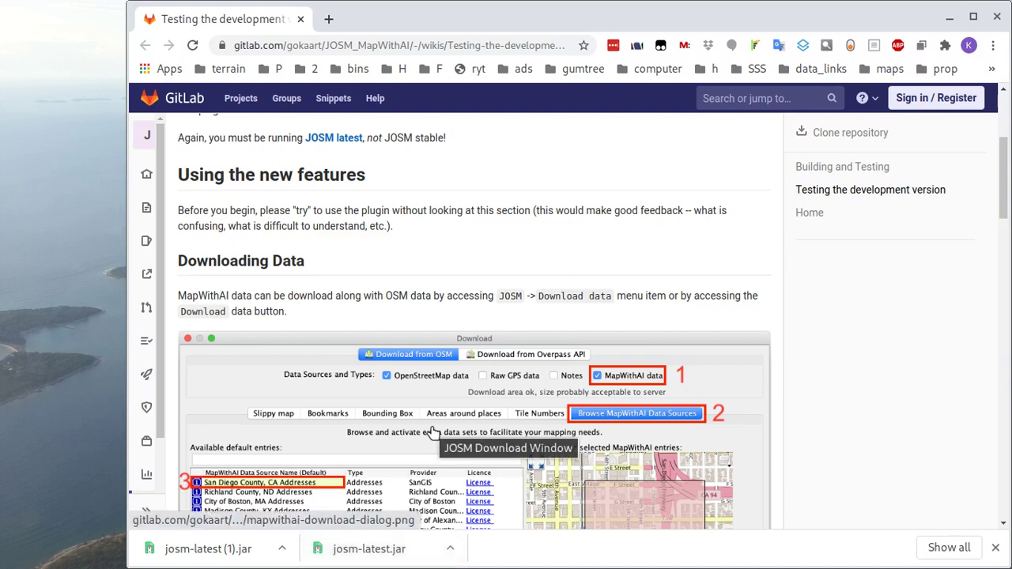
key(alt+Tab)
- Switch to the terminal and clear its screen
key(alt+Tab)
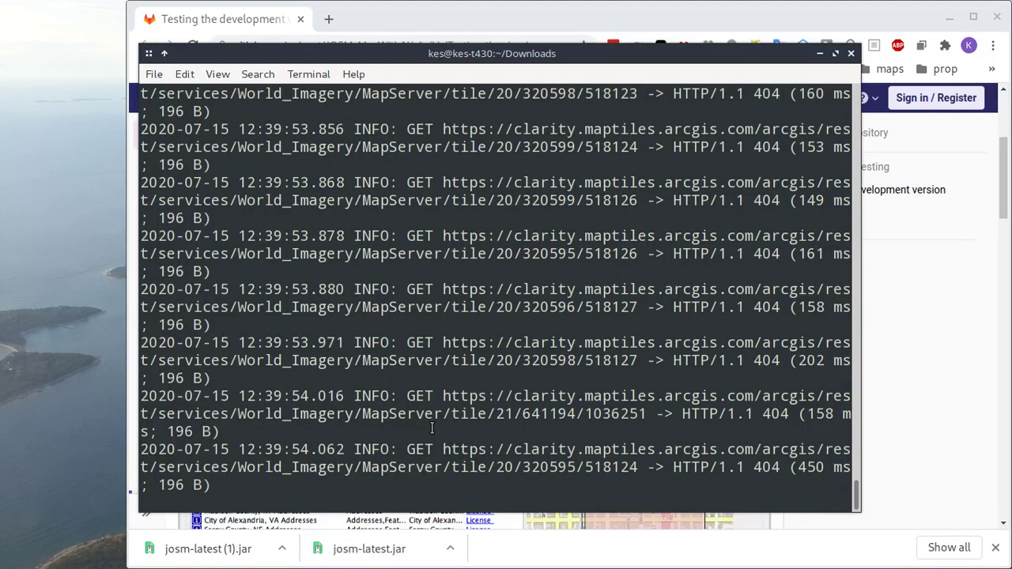
key(alt+Tab)
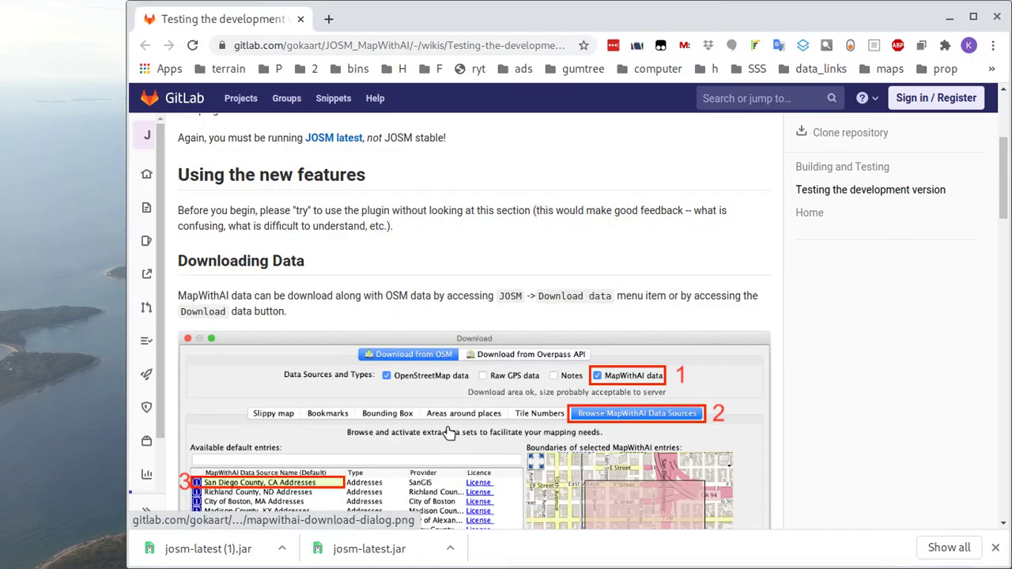
key(alt+Tab)
key(alt+Tab)
key(alt+Tab)
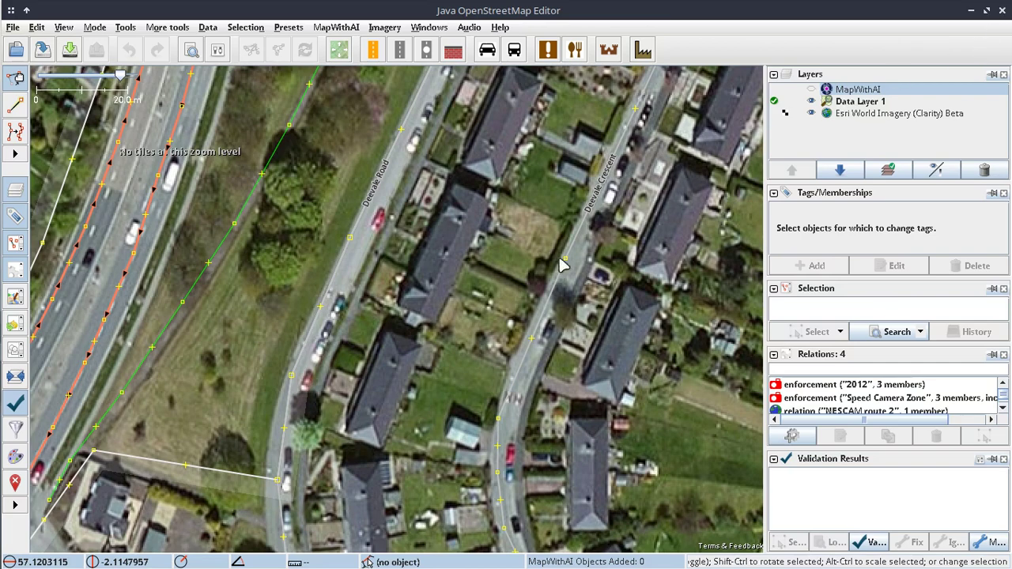
key(alt+Tab)
key(alt+Tab)
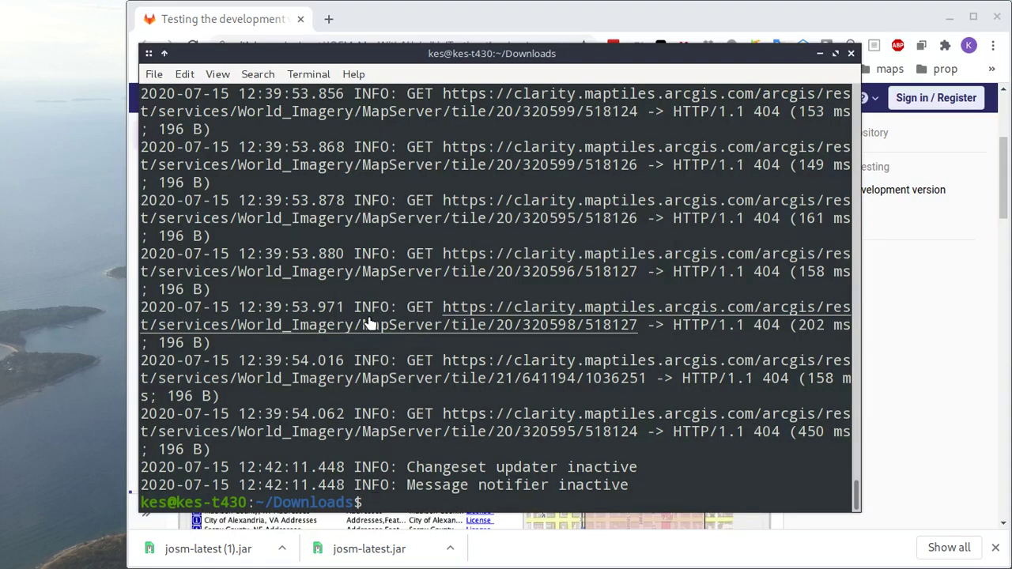
text(CLS)
key(Return)
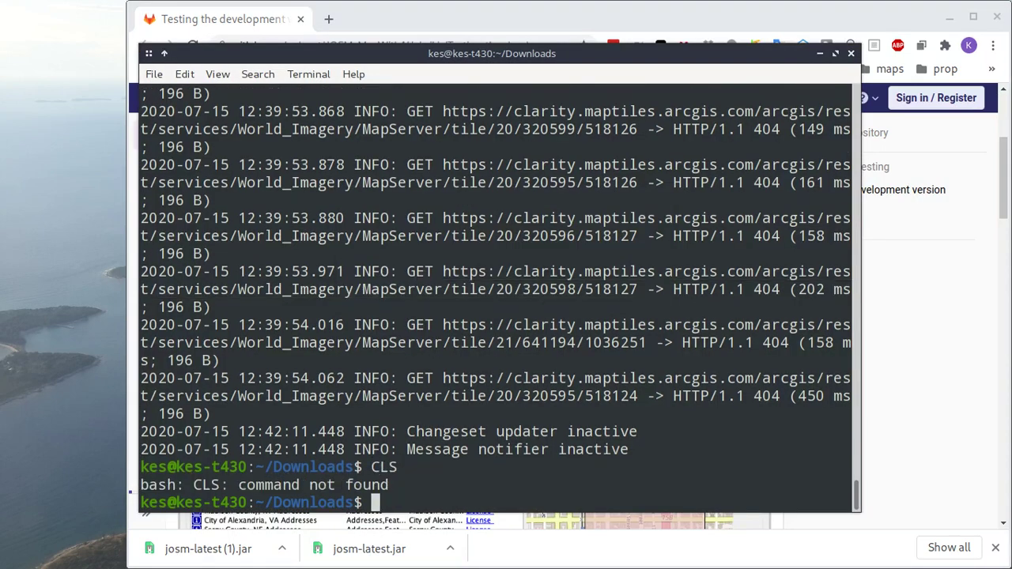
text(cls)
key(ctrl+l)
- Recall and run 'java -jar josm-latest.jar' to launch JOSM
key(Up)
key(Up)
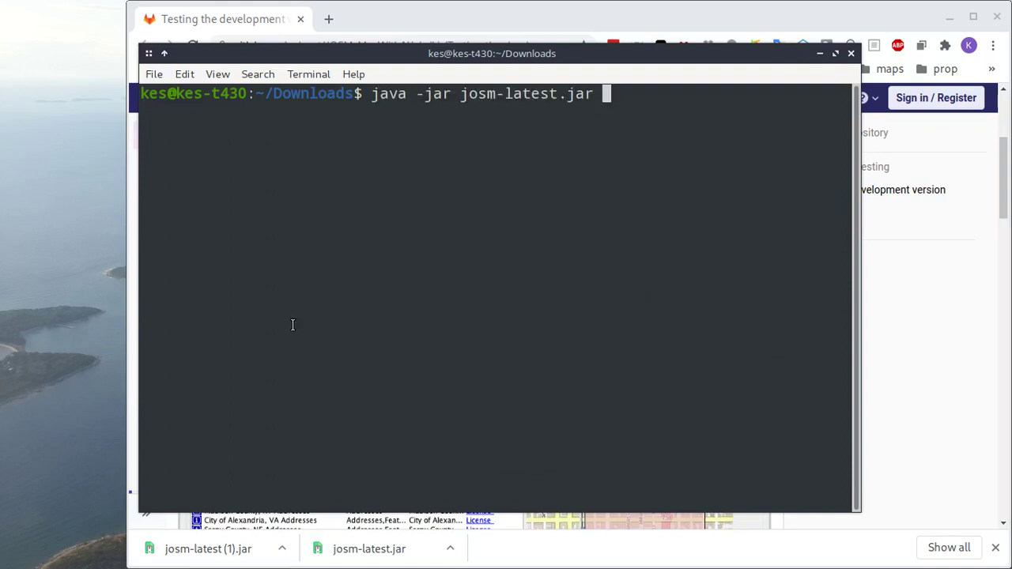
drag(460, 95, 370, 95)
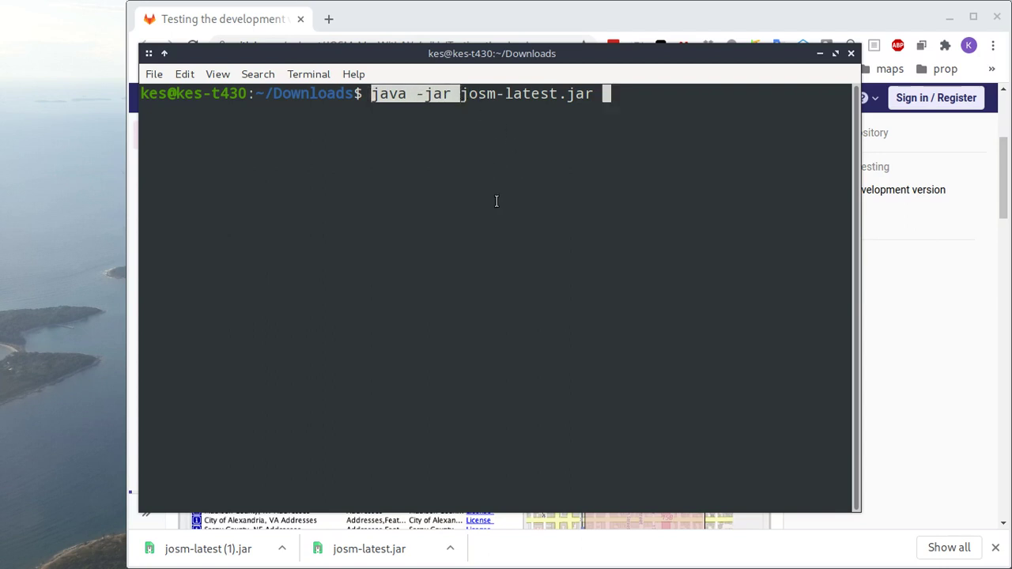
click(521, 161)
drag(594, 96, 462, 95)
click(637, 110)
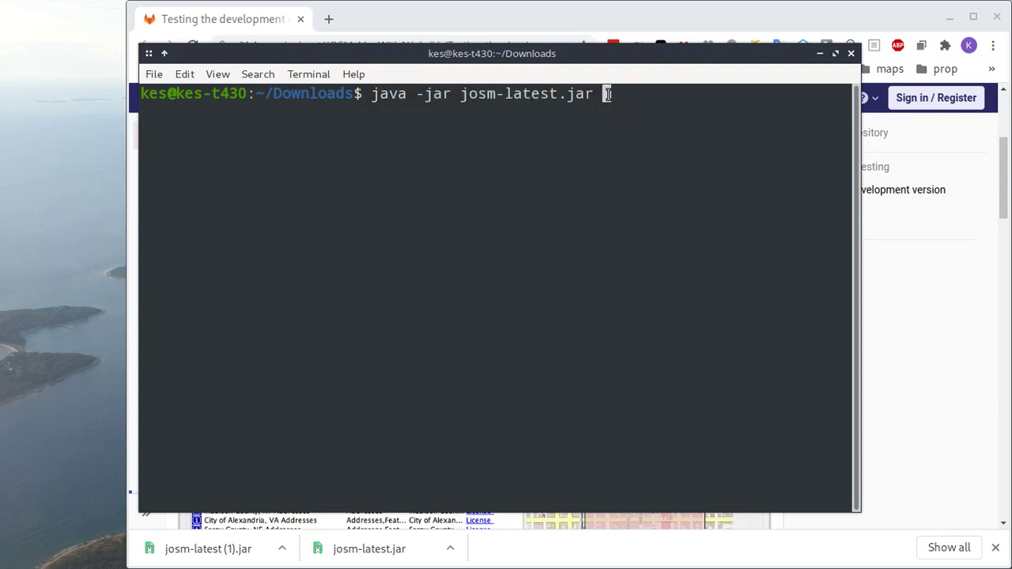
key(Return)
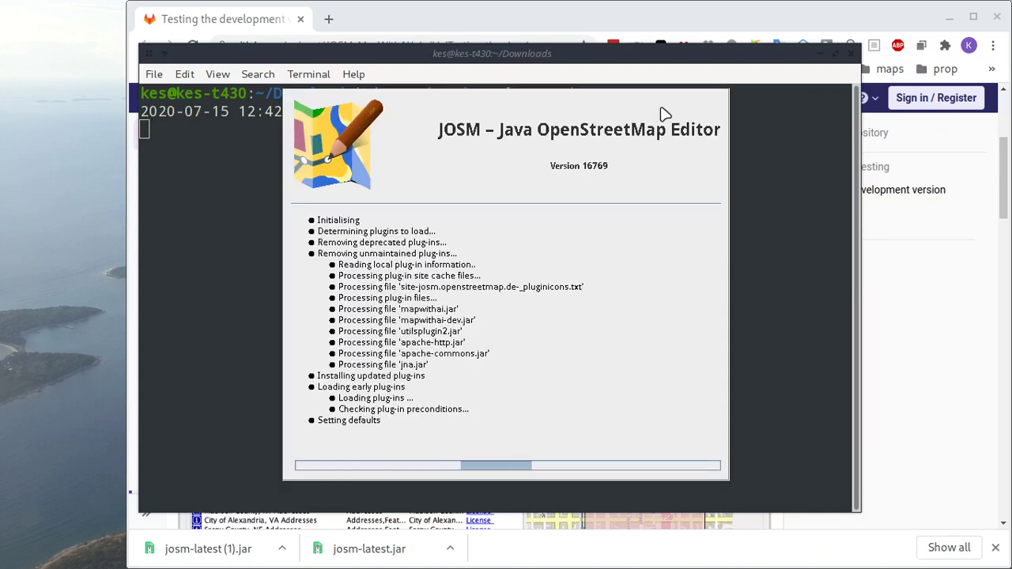
- Switch to the GitLab wiki while the JOSM splash screen finishes loading plugins
key(alt+Tab)
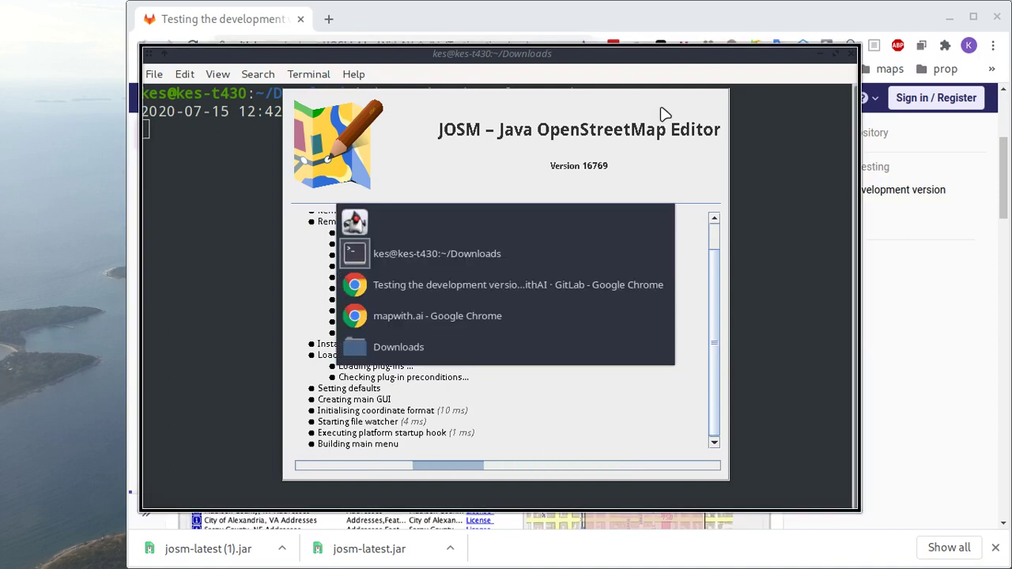
key(alt+Tab)
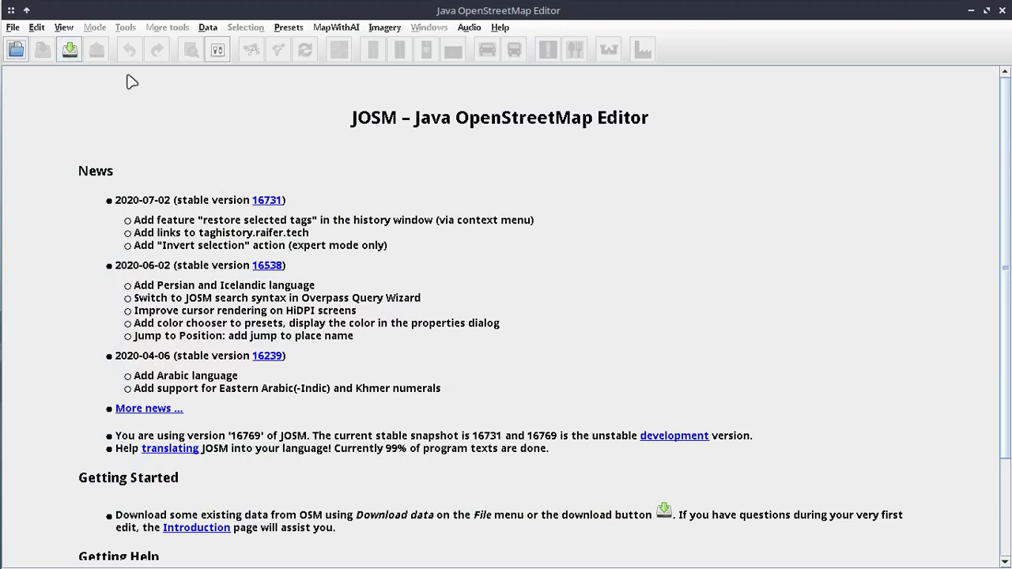
- Download OSM data for a small area of Aberdeen near Kincorth
click(69, 50)
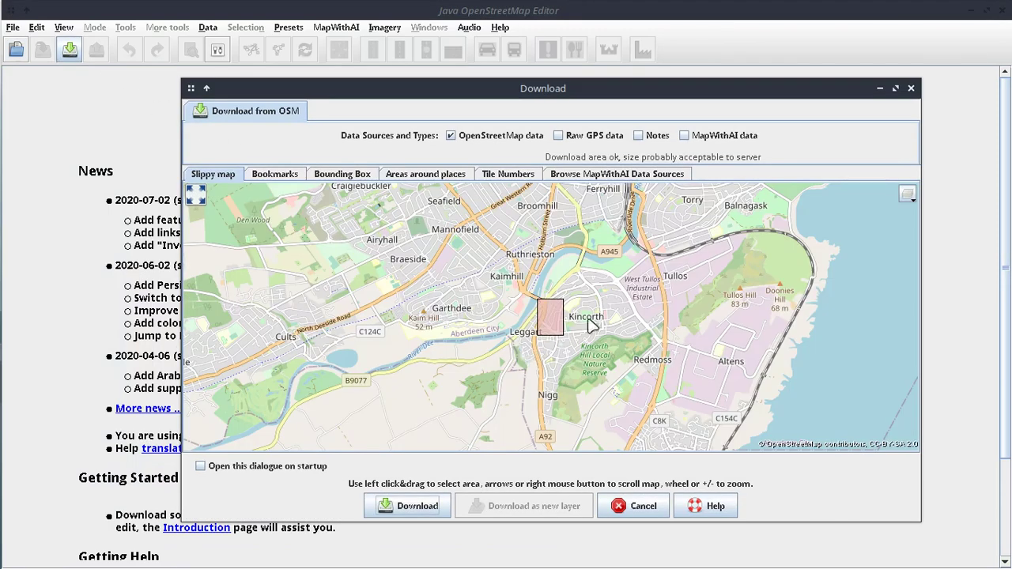
scroll(569, 329, up, 3)
scroll(463, 380, down, 1)
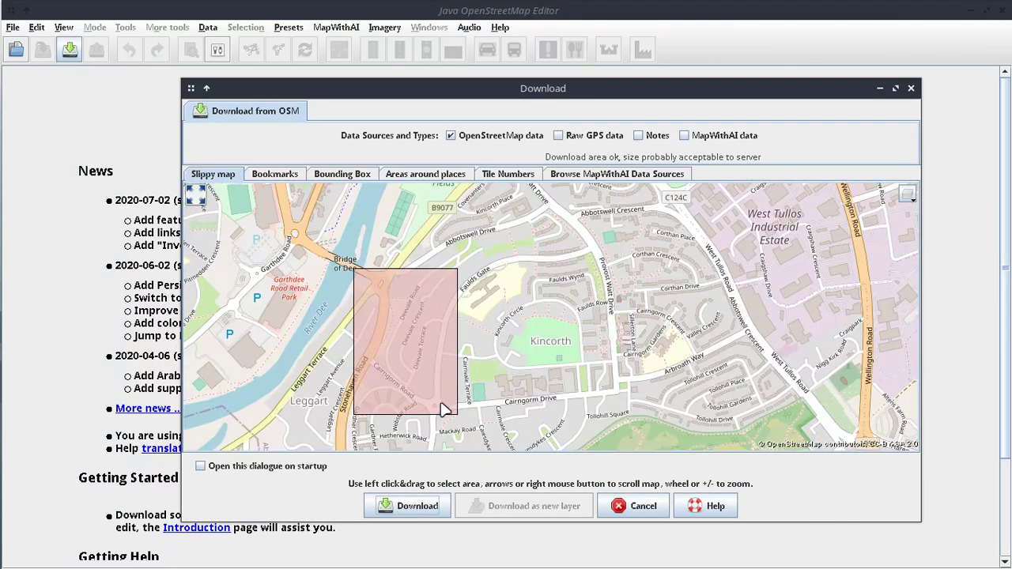
click(405, 506)
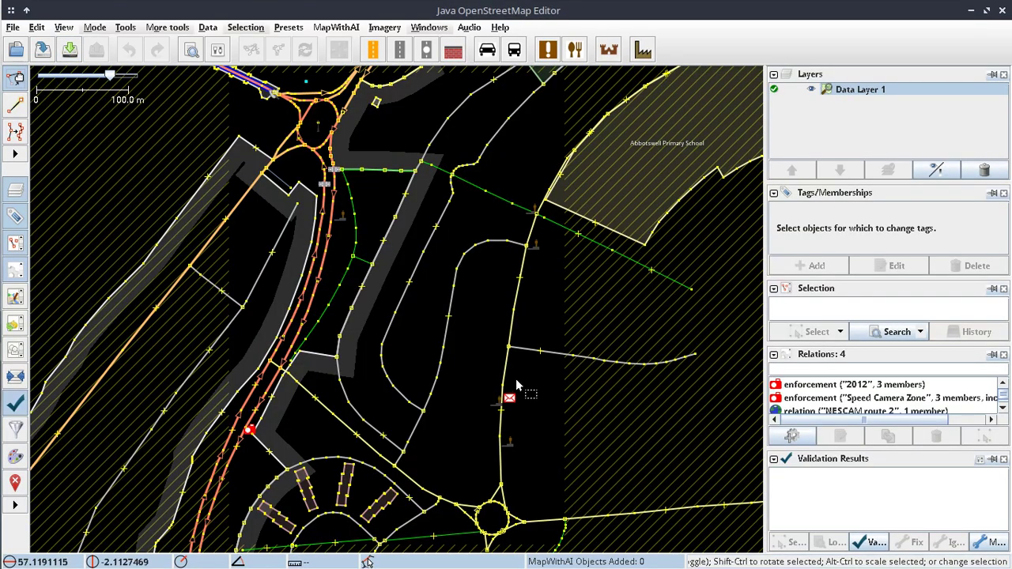
- Add Esri World Imagery (Clarity) Beta as background and dismiss the misalignment notice
click(384, 27)
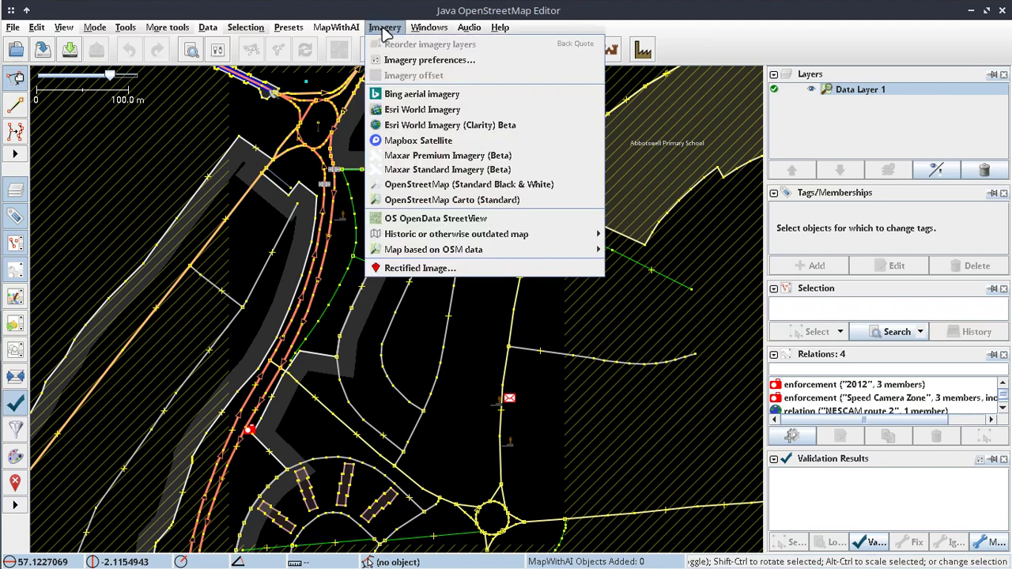
click(477, 126)
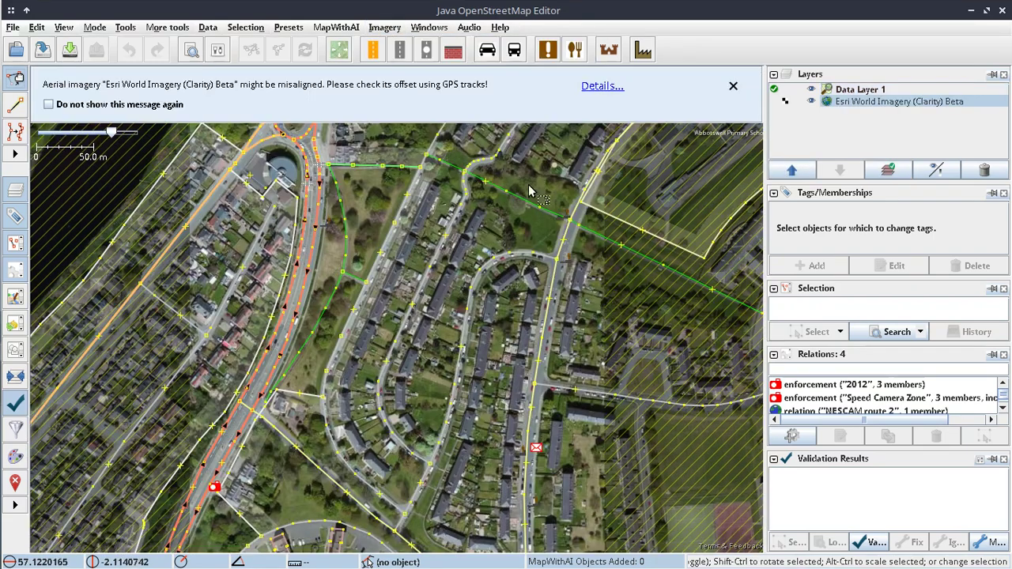
click(730, 87)
key(alt+Tab)
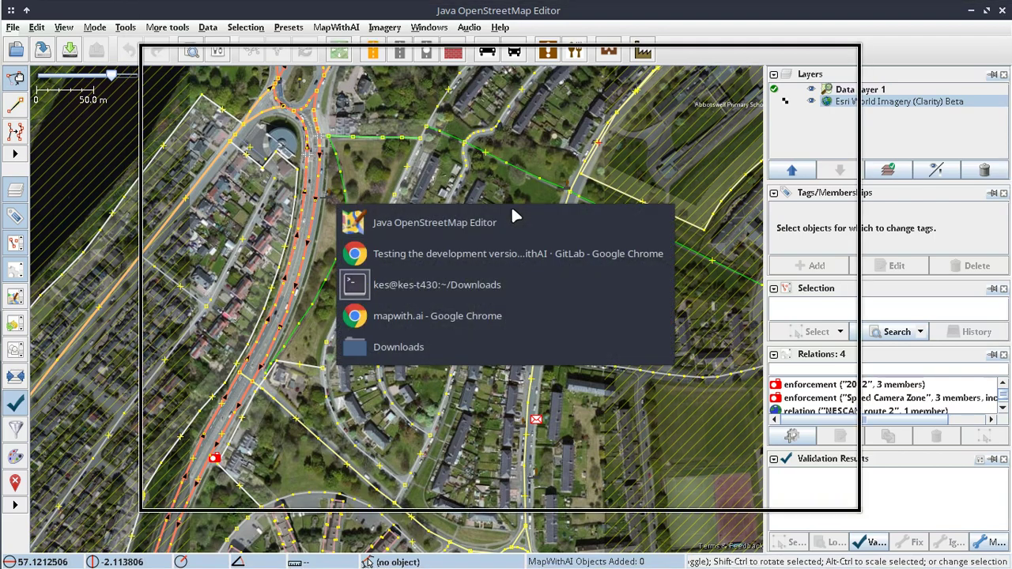
key(alt+Tab)
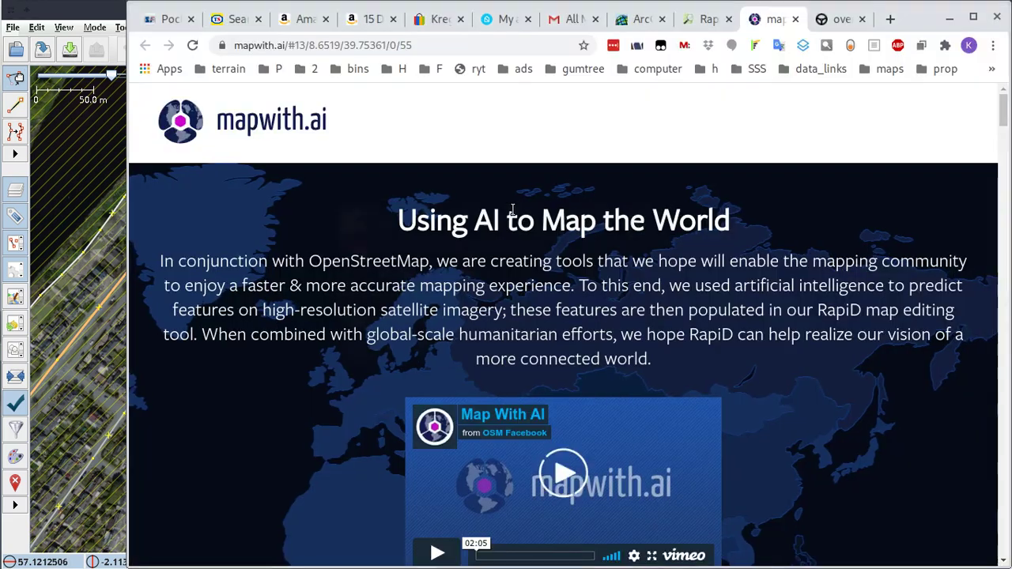
key(alt+Tab)
key(alt+Tab)
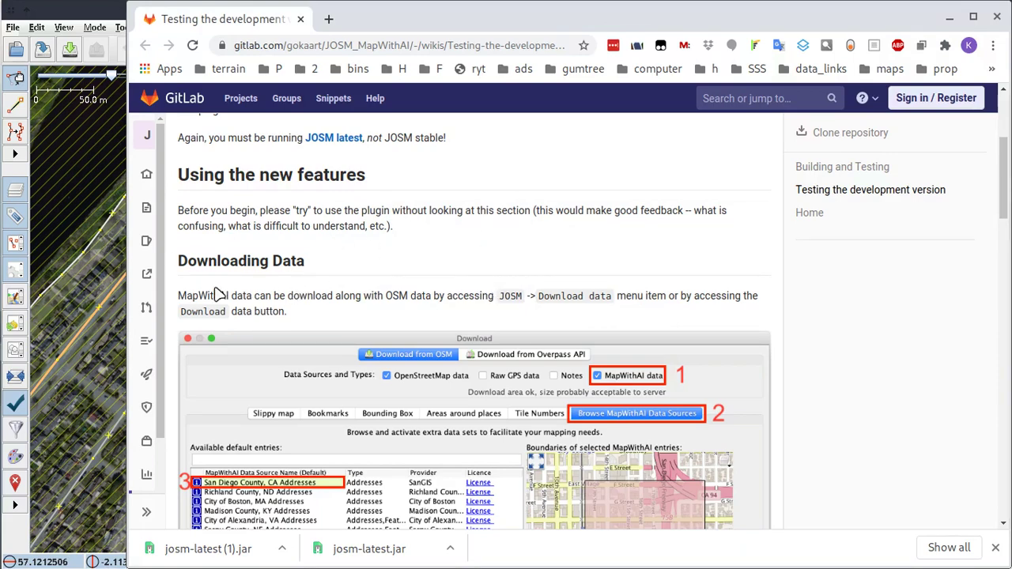
scroll(342, 251, down, 3)
scroll(342, 252, down, 5)
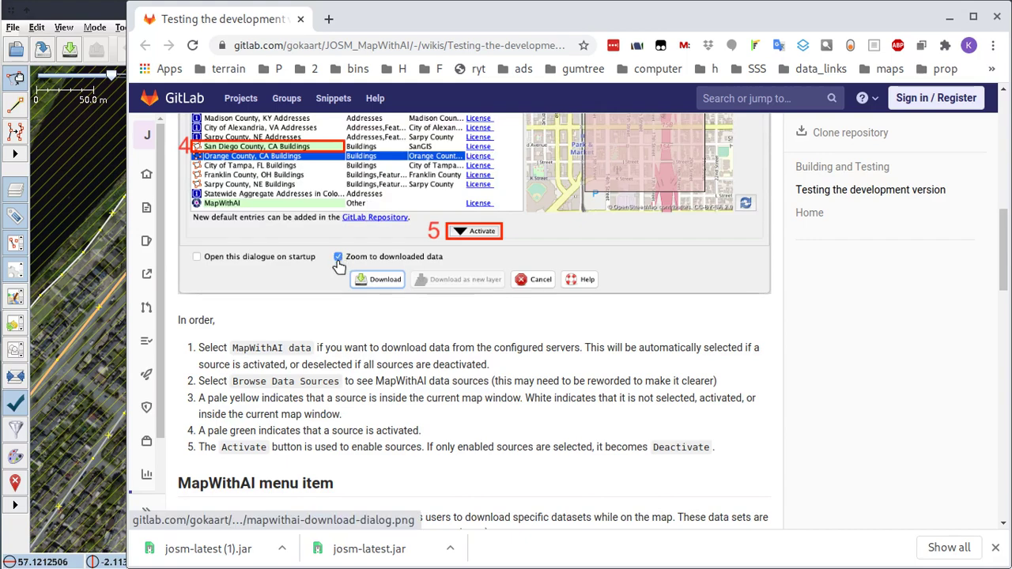
scroll(339, 269, down, 1)
scroll(339, 274, up, 10)
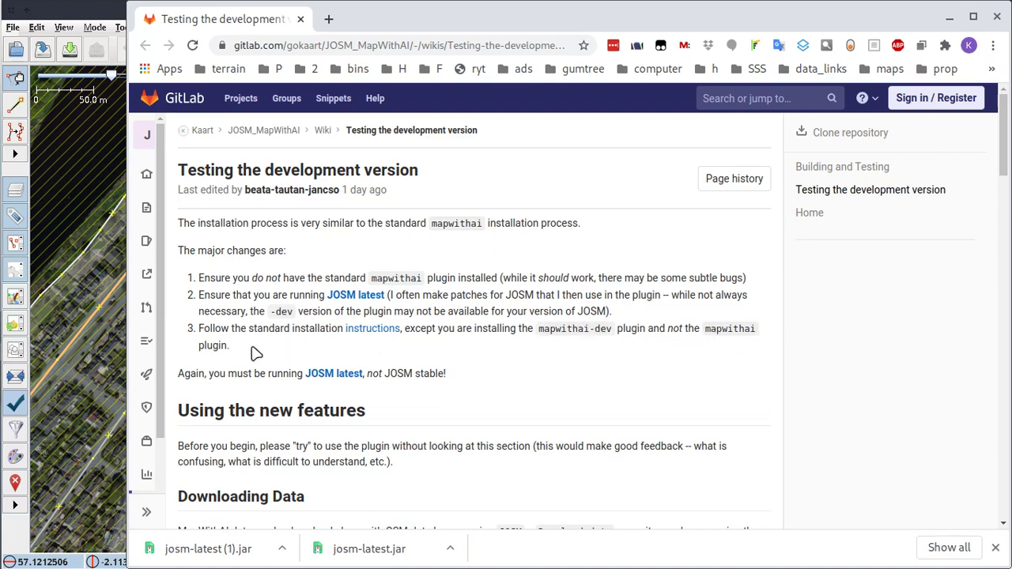
drag(705, 329, 764, 339)
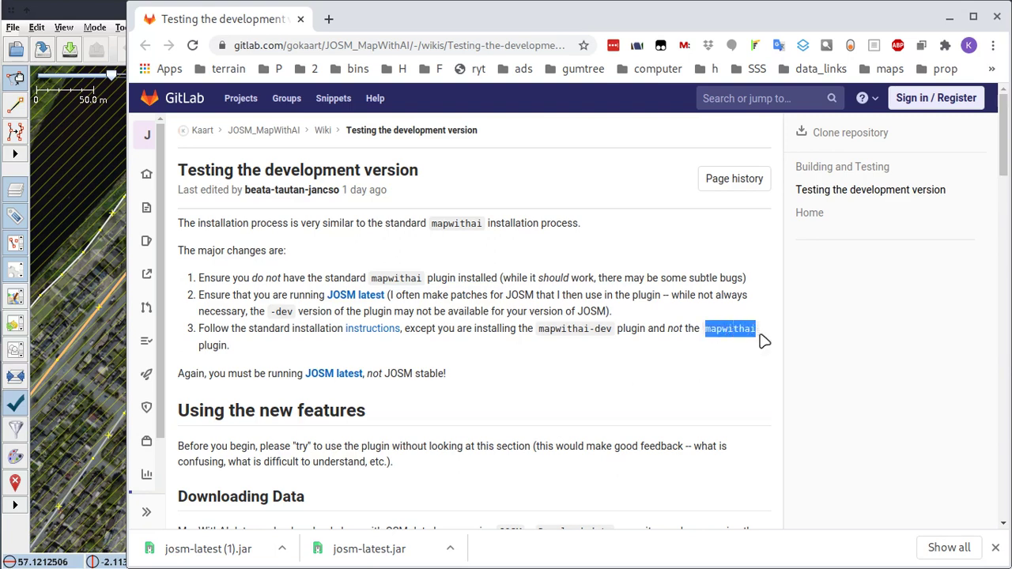
drag(227, 345, 708, 331)
drag(538, 330, 611, 332)
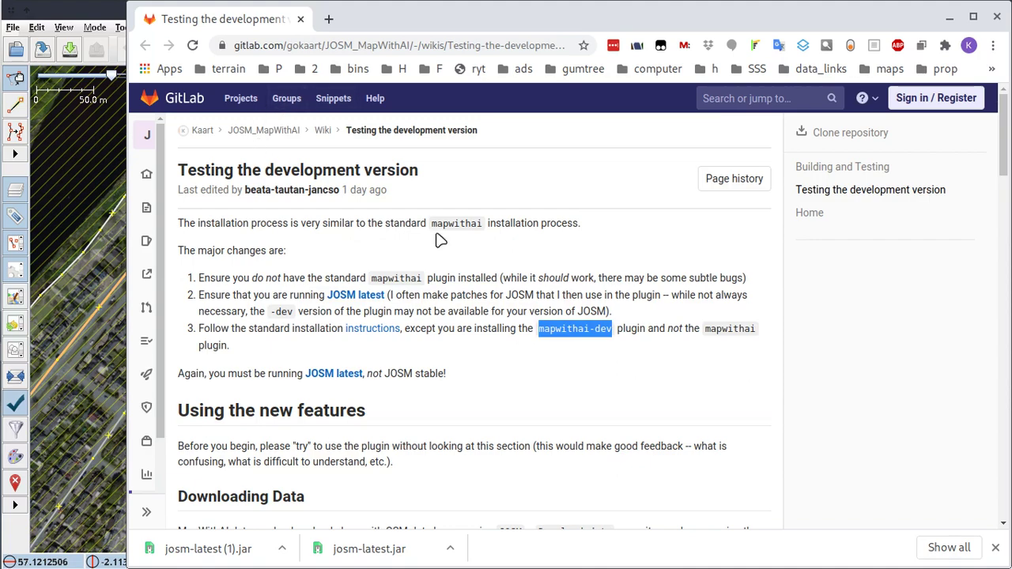
key(alt+Tab)
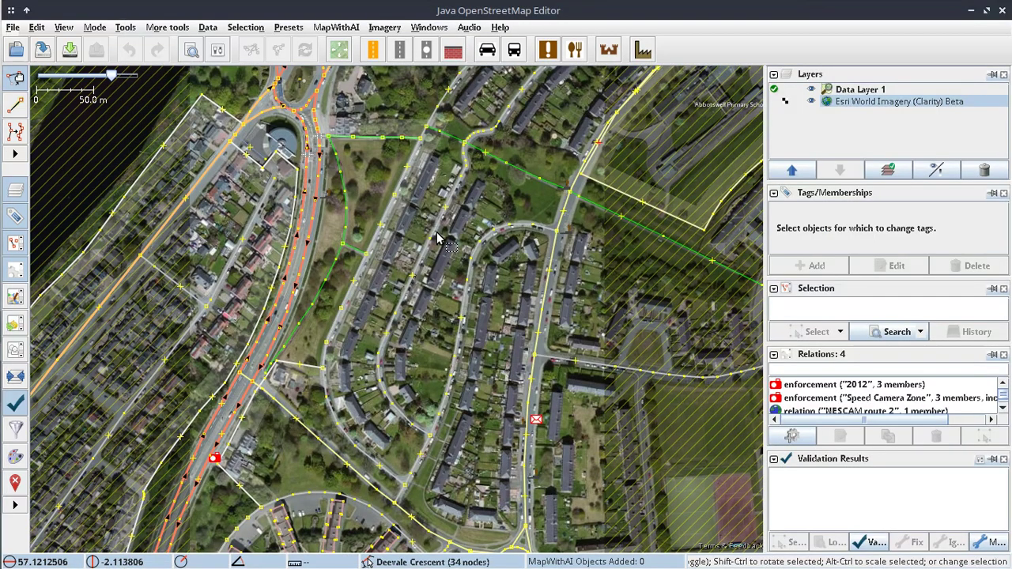
click(36, 27)
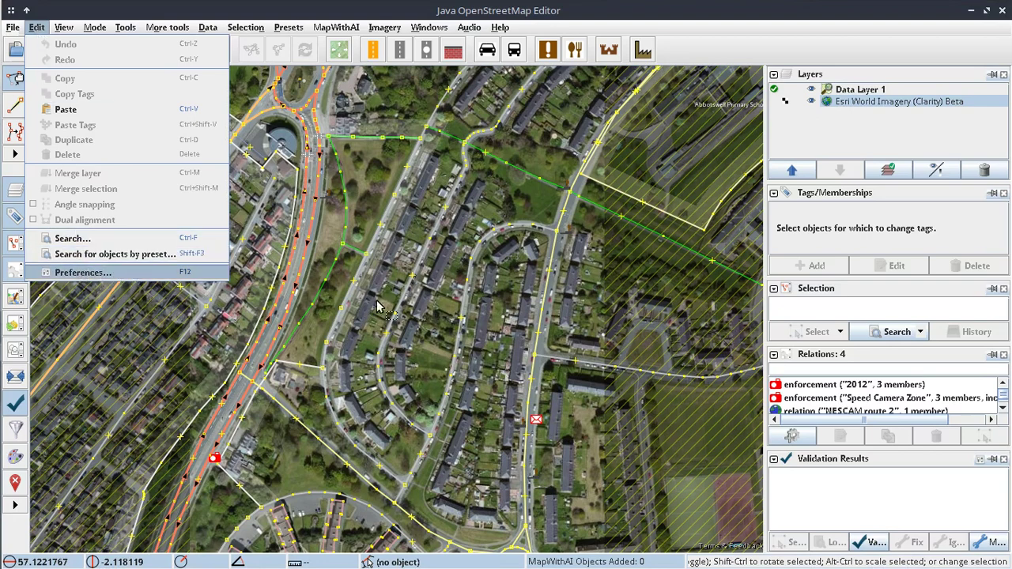
key(Return)
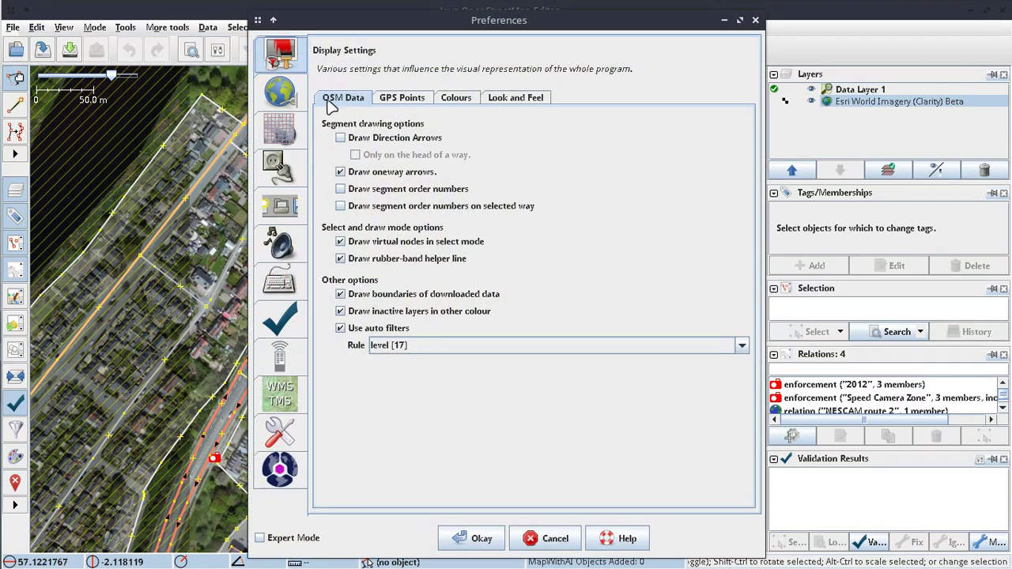
click(278, 165)
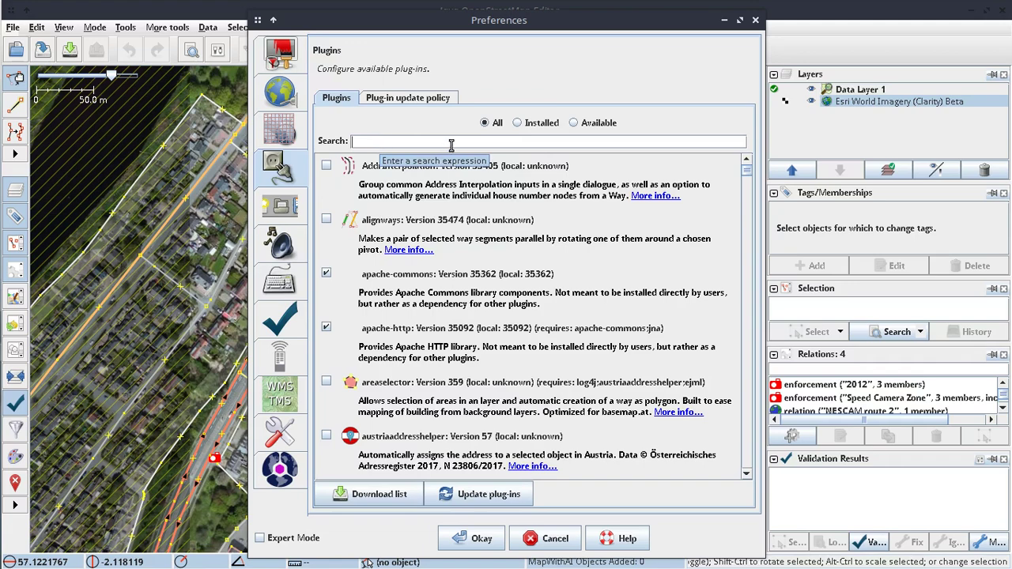
text(ai)
scroll(500, 303, down, 5)
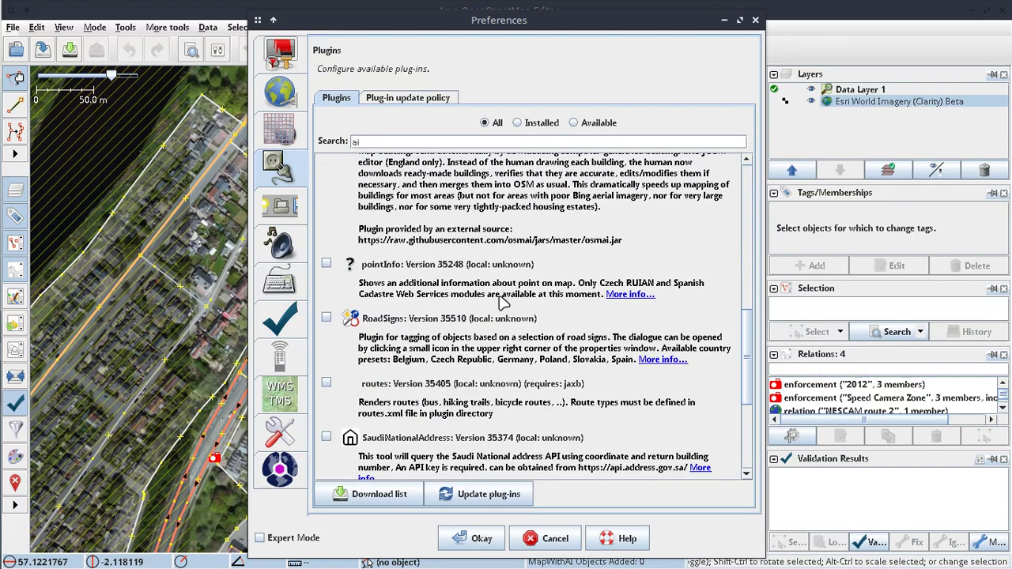
scroll(500, 303, down, 3)
scroll(499, 302, up, 10)
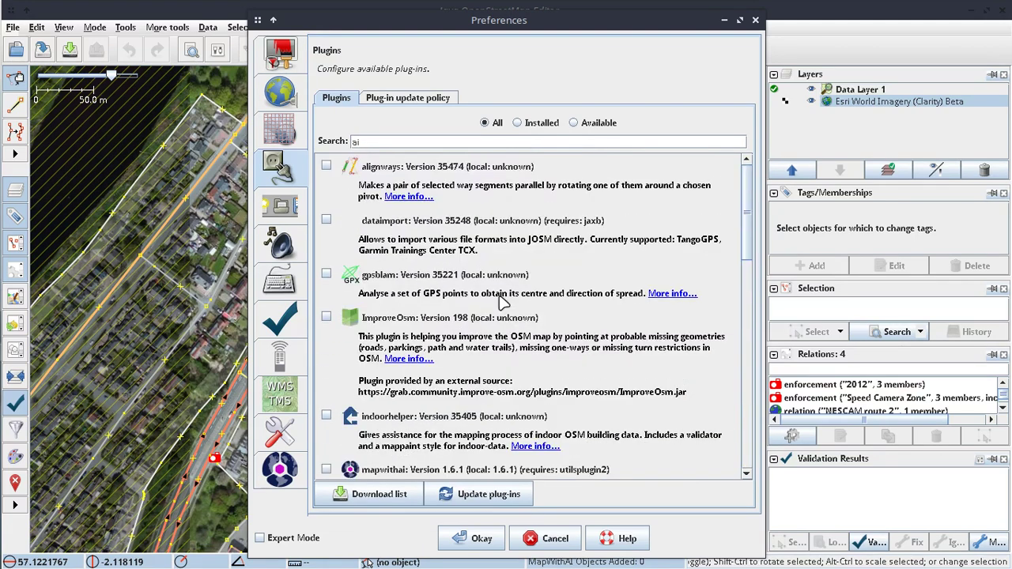
scroll(501, 303, down, 4)
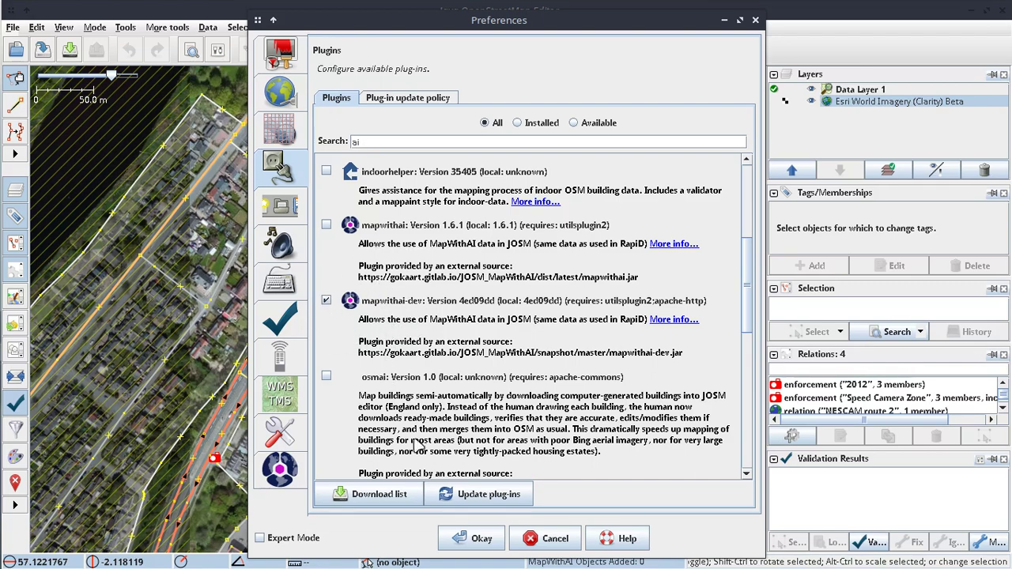
click(555, 541)
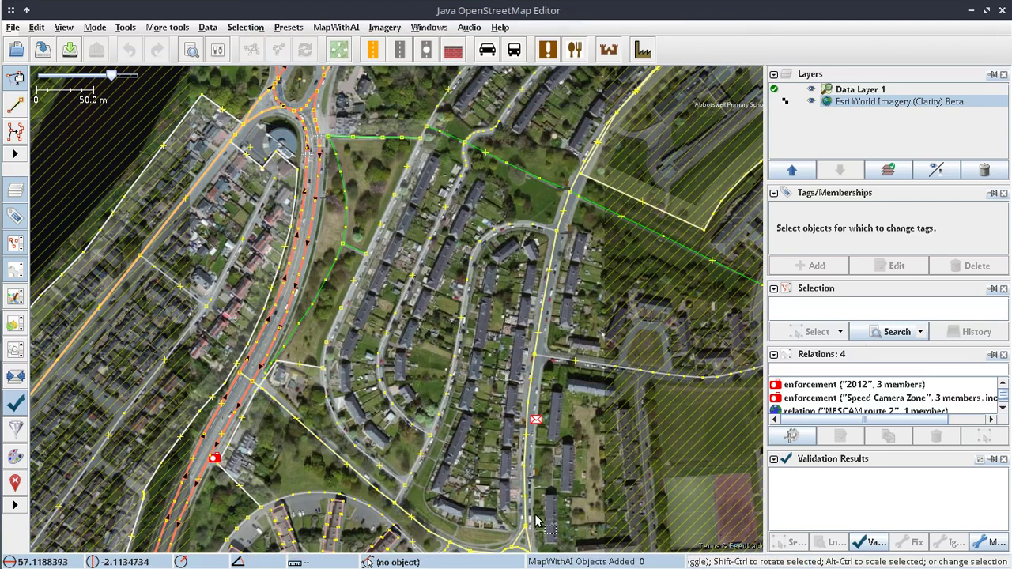
key(alt+Tab)
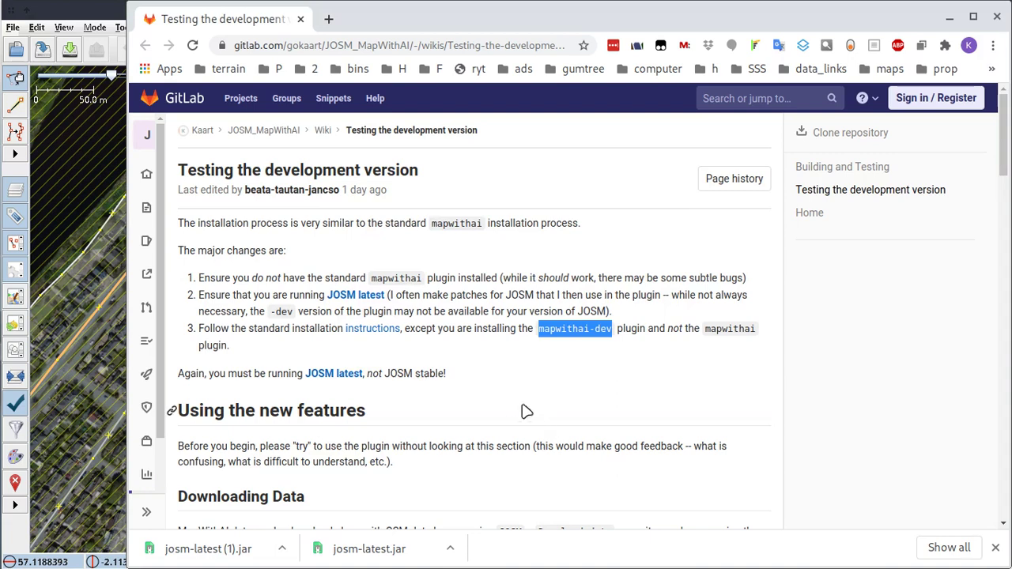
scroll(518, 407, down, 3)
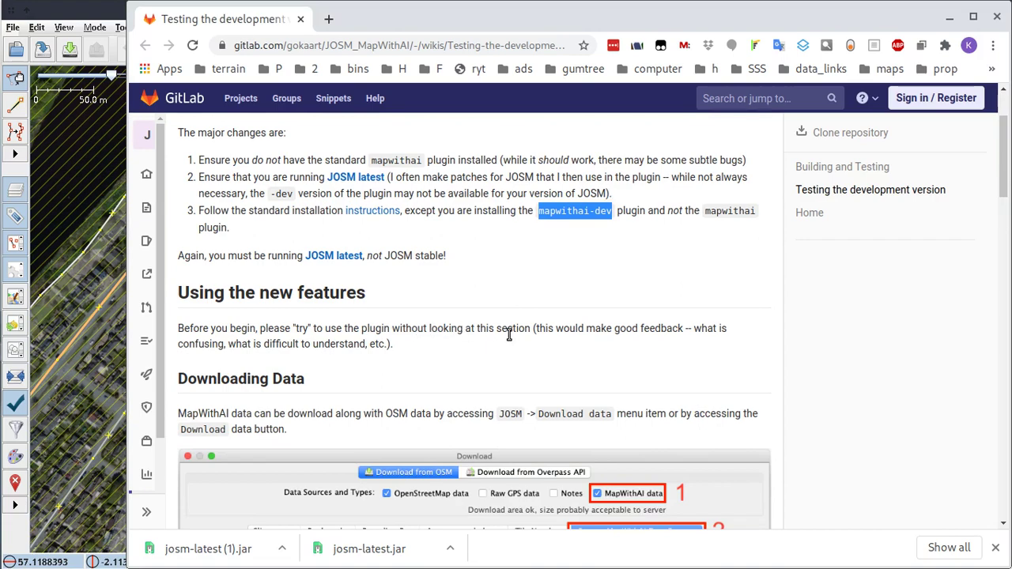
scroll(671, 350, down, 8)
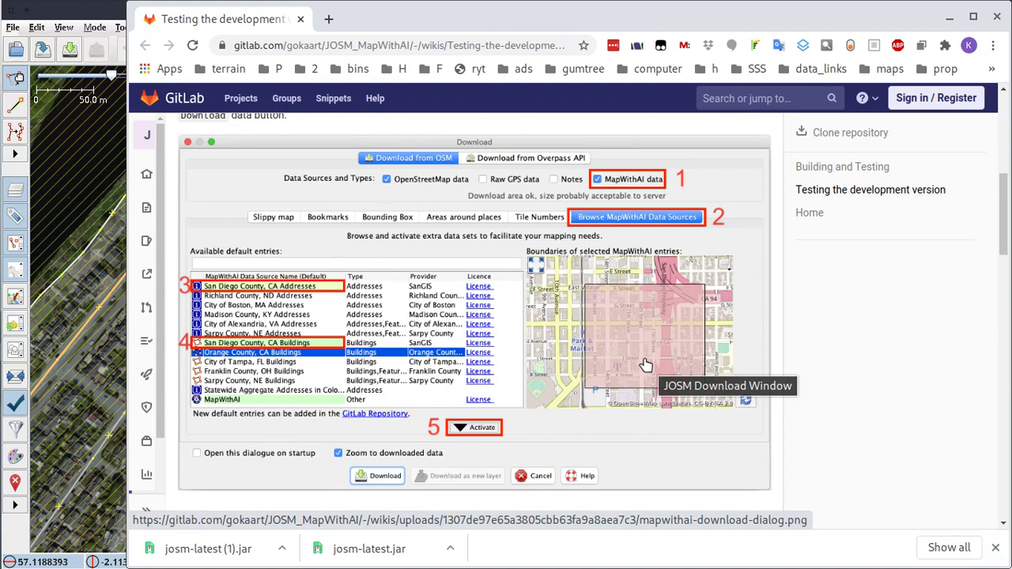
scroll(646, 365, up, 7)
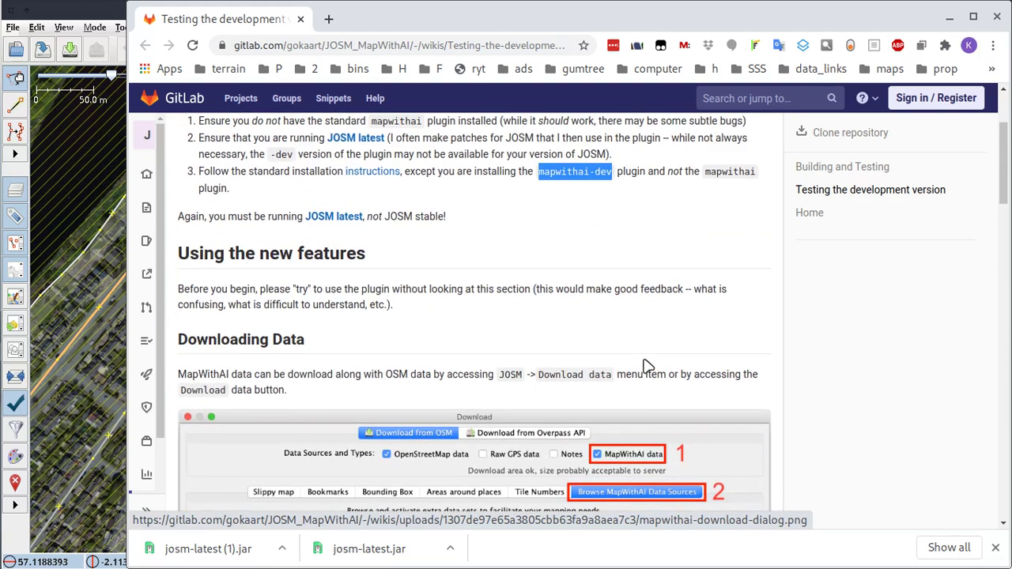
click(122, 80)
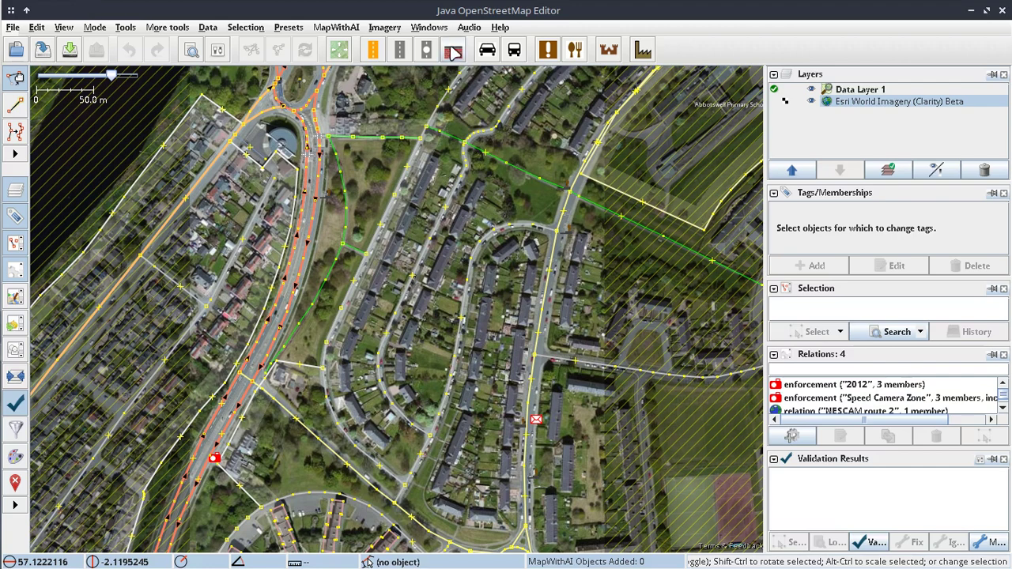
- Add the MapWithAI layer to the map from the MapWithAI menu
click(342, 29)
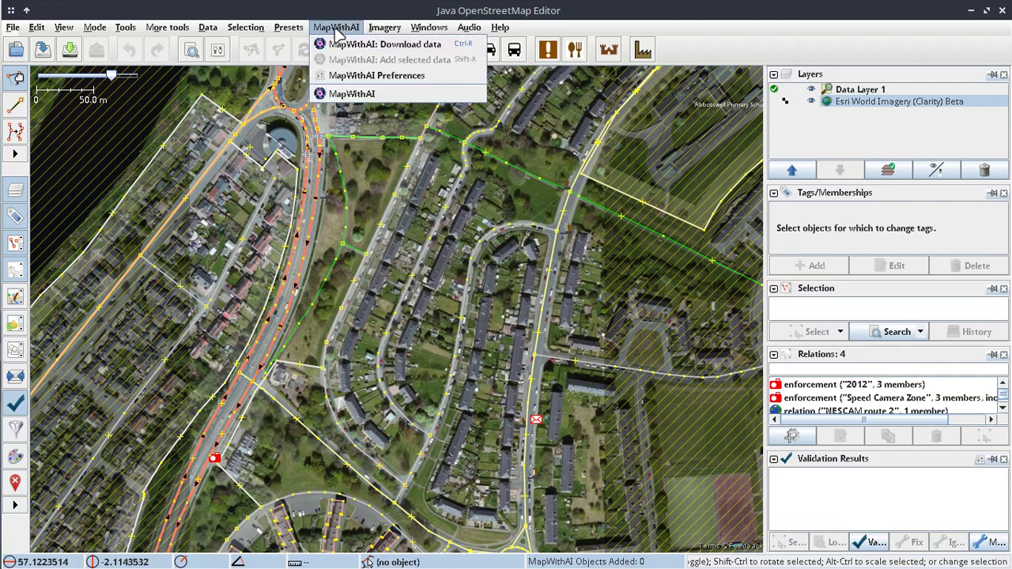
click(343, 28)
click(339, 33)
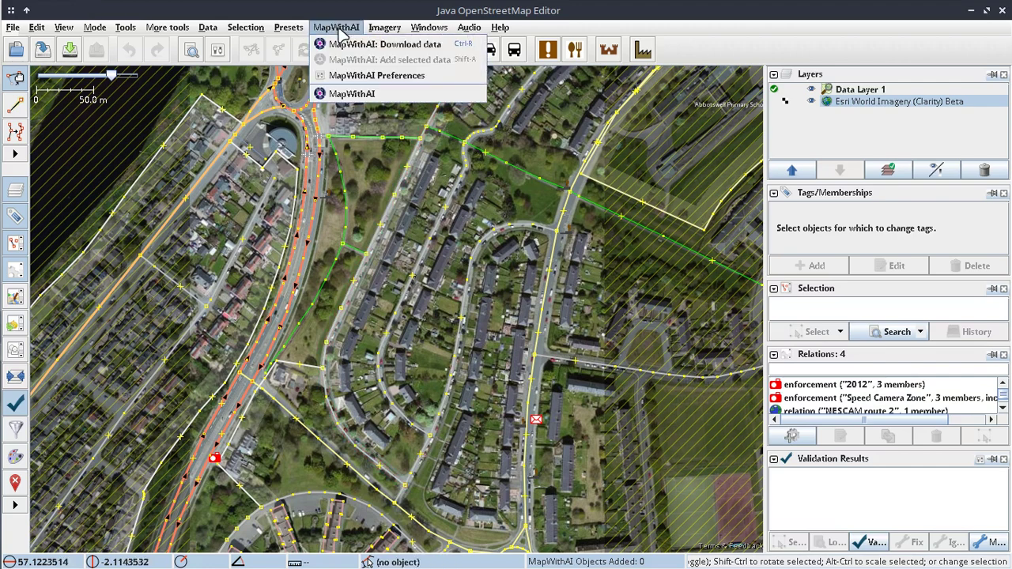
click(354, 95)
- Open the MapWithAI Preferences, cancel them unchanged, and hide Data Layer 1
click(335, 28)
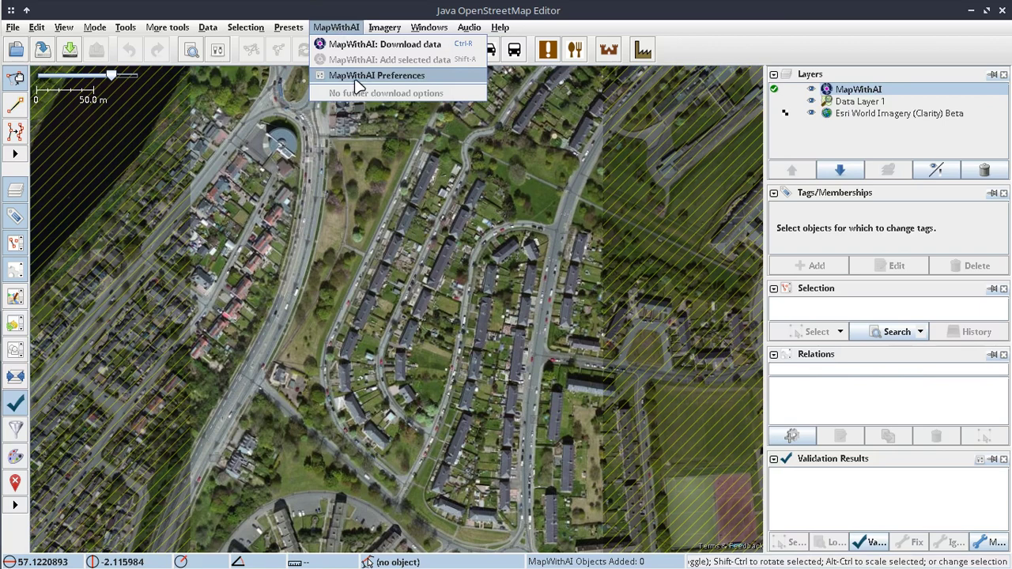
click(853, 93)
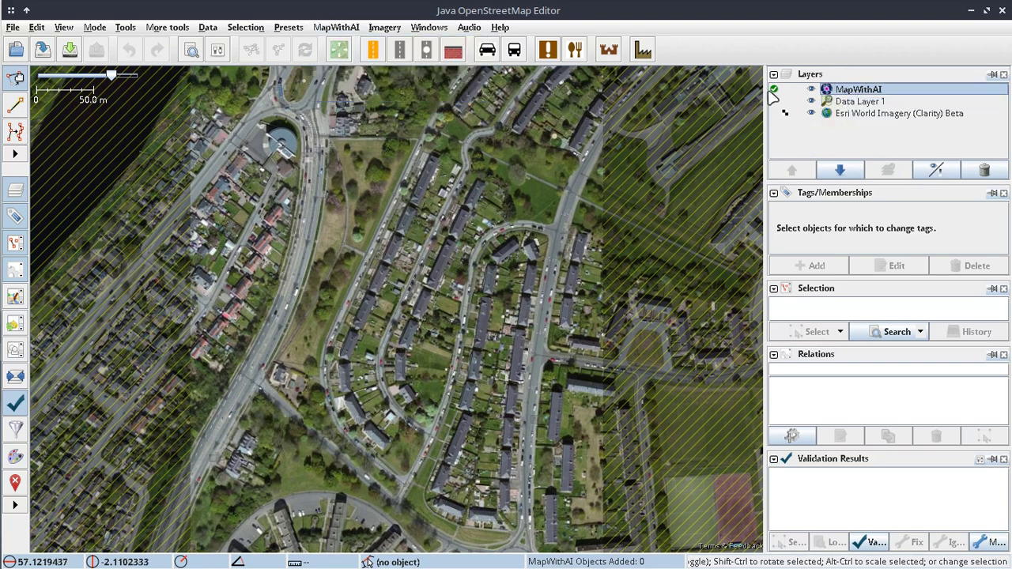
click(337, 28)
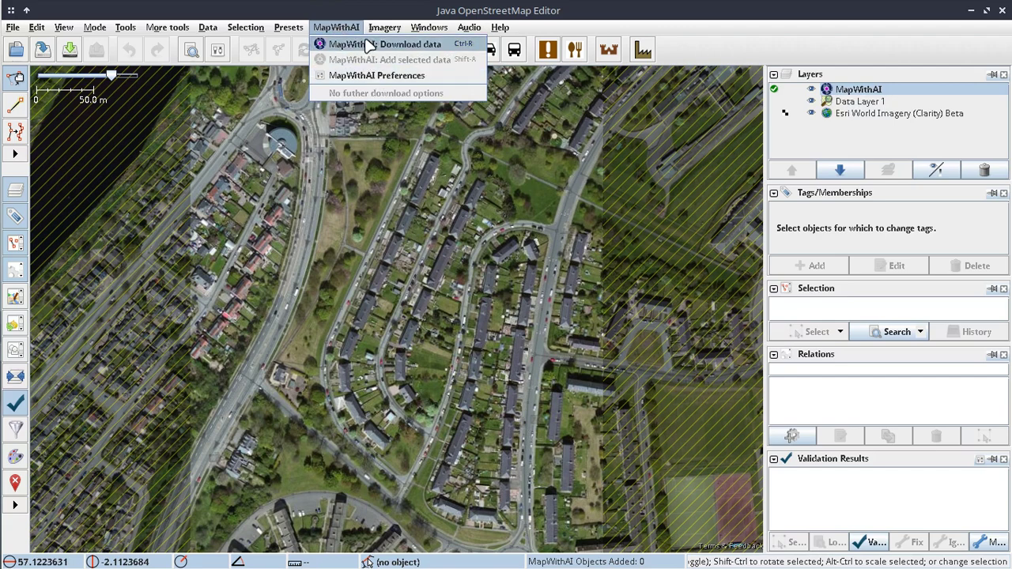
click(377, 75)
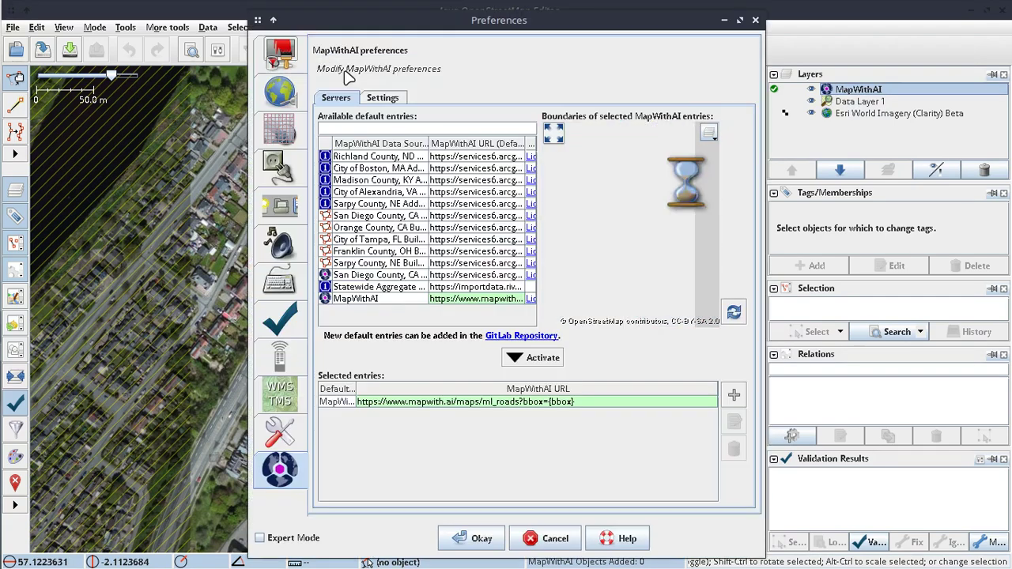
click(549, 537)
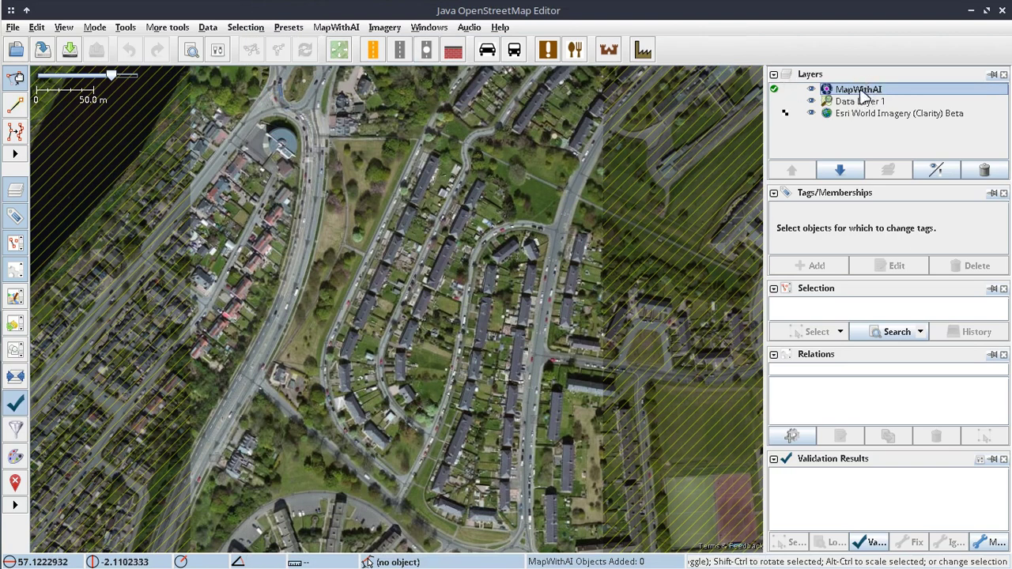
mouse_move(868, 93)
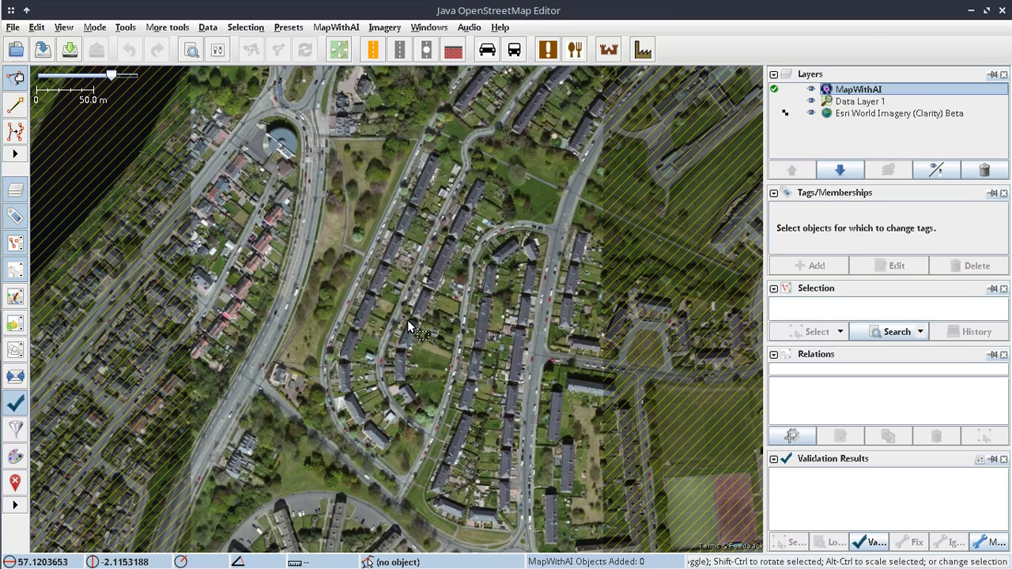
click(812, 103)
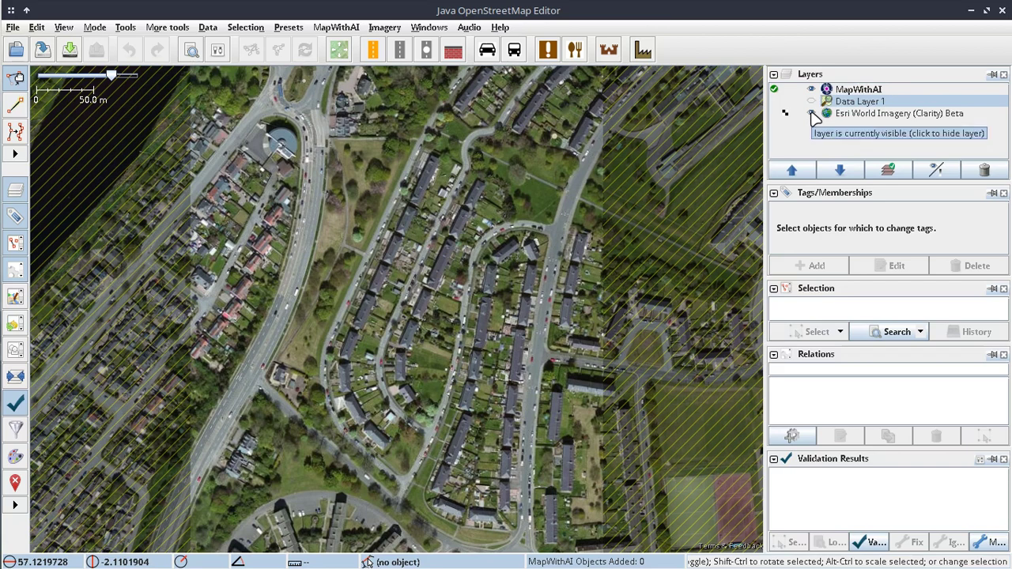
- Make the Esri imagery and Data Layer 1 visible again and make the MapWithAI layer active
click(812, 114)
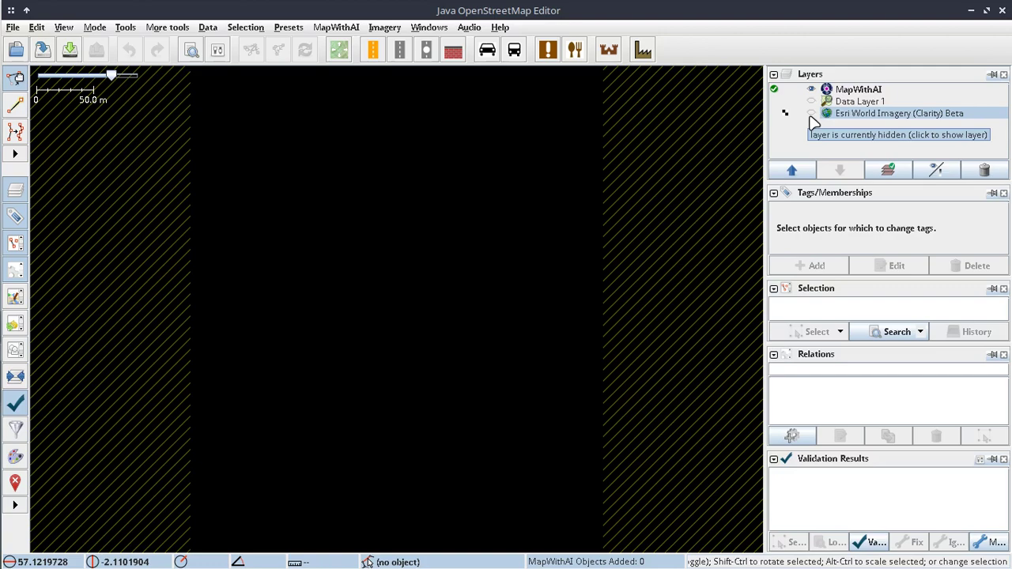
click(812, 115)
click(814, 103)
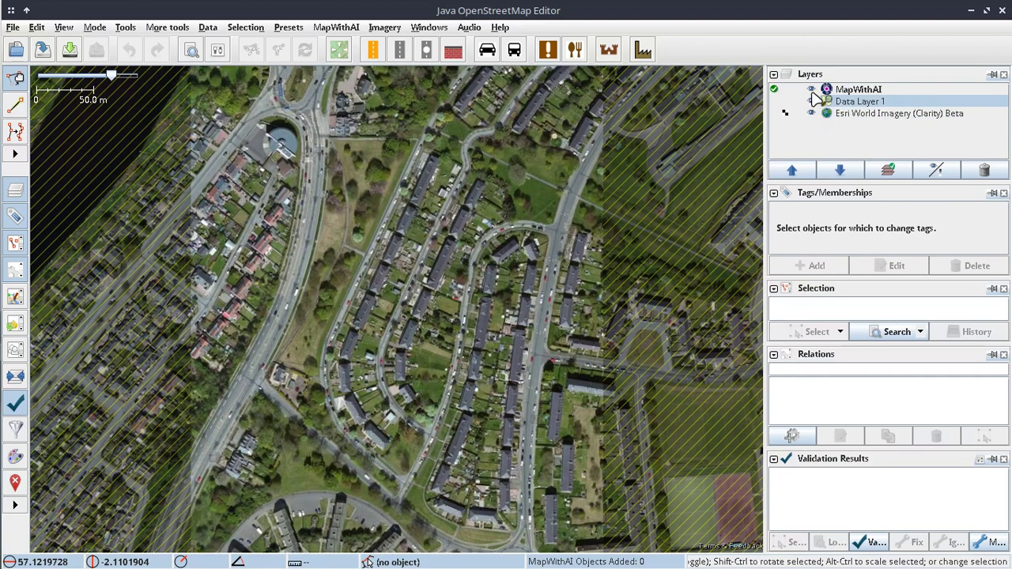
click(816, 92)
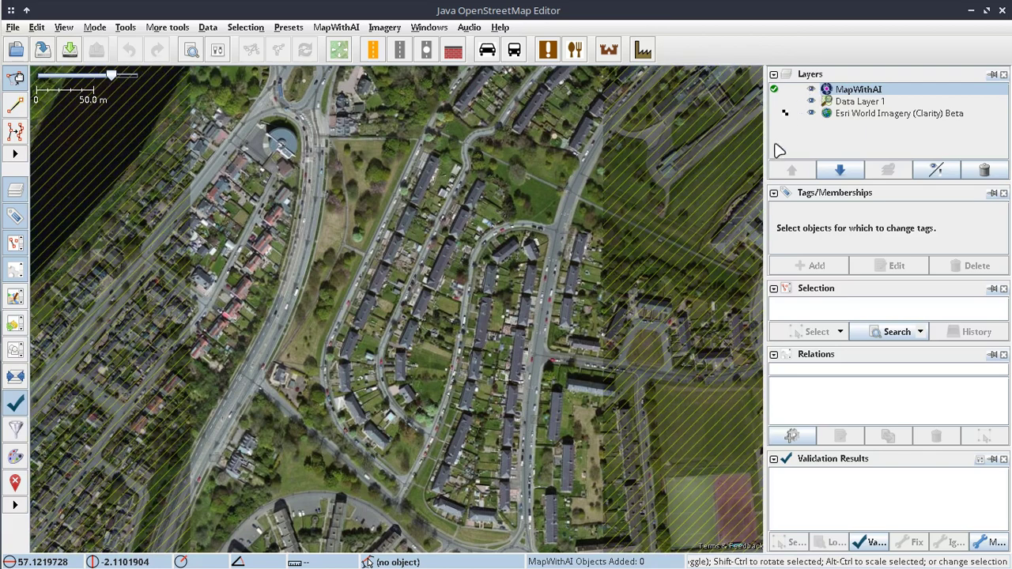
click(332, 29)
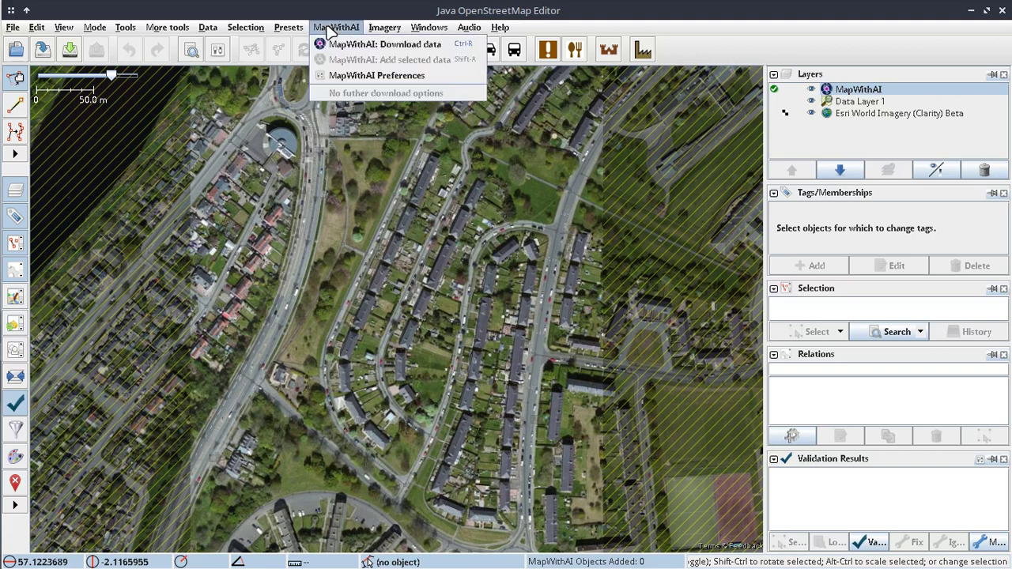
- Run MapWithAI: Download data several times, switching between the MapWithAI layer and Data Layer 1
click(371, 44)
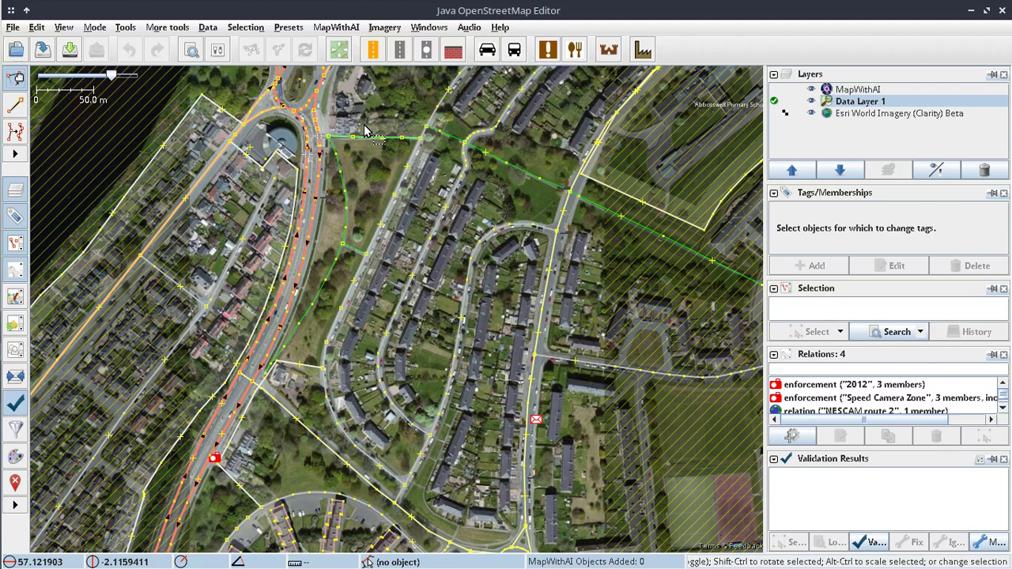
click(337, 27)
click(344, 42)
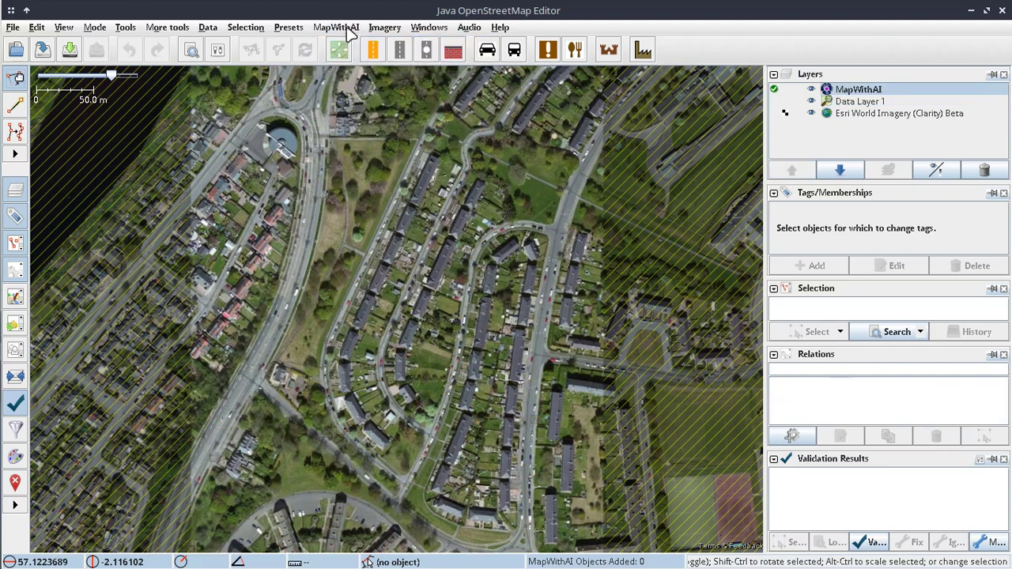
click(345, 28)
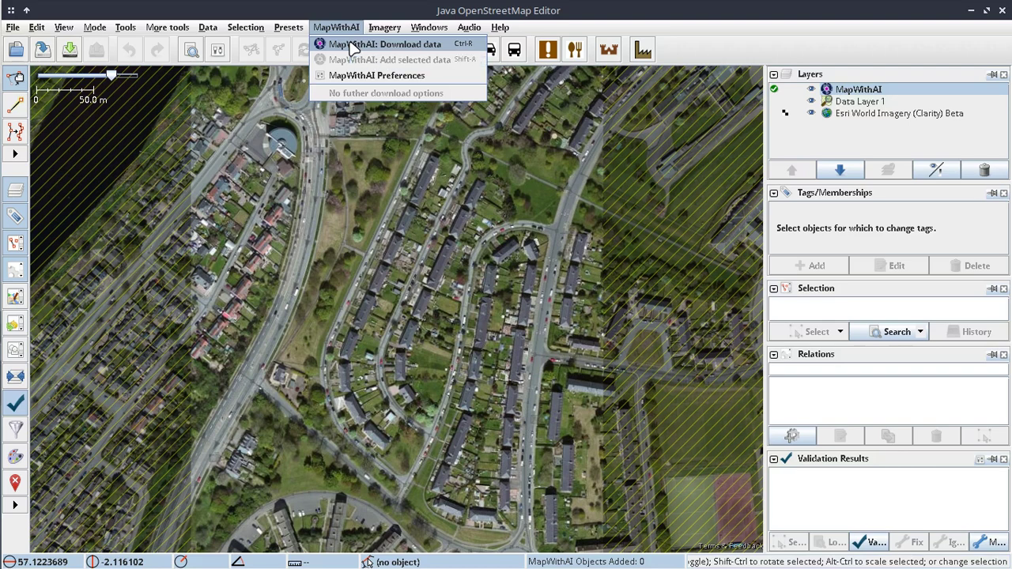
click(354, 46)
click(812, 93)
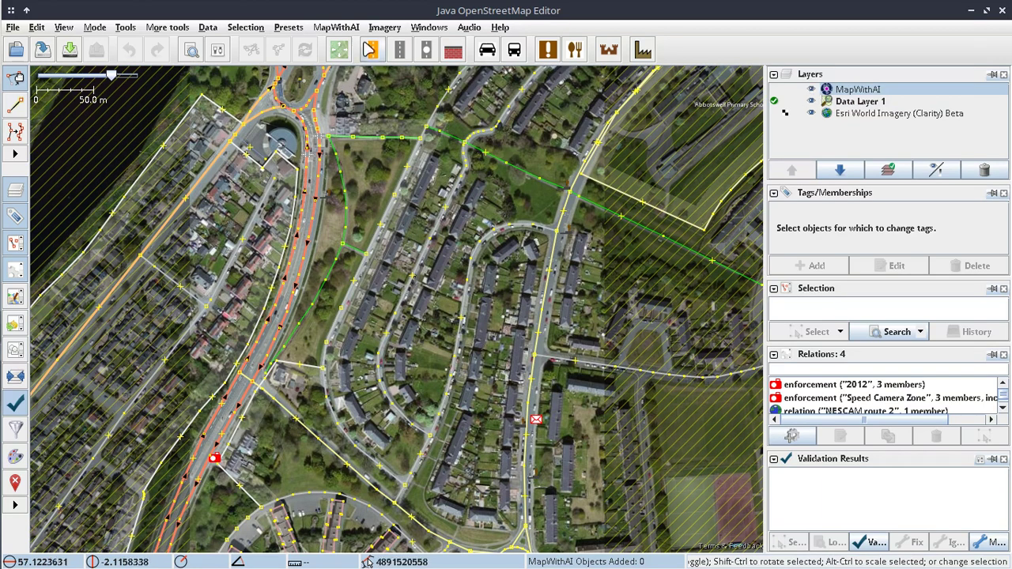
click(335, 27)
click(363, 47)
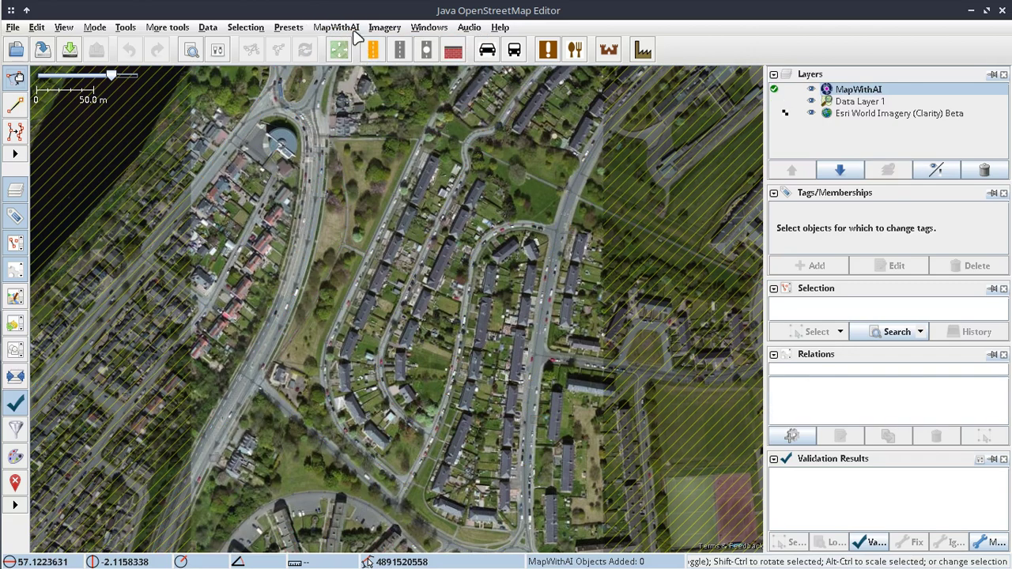
click(354, 29)
click(355, 42)
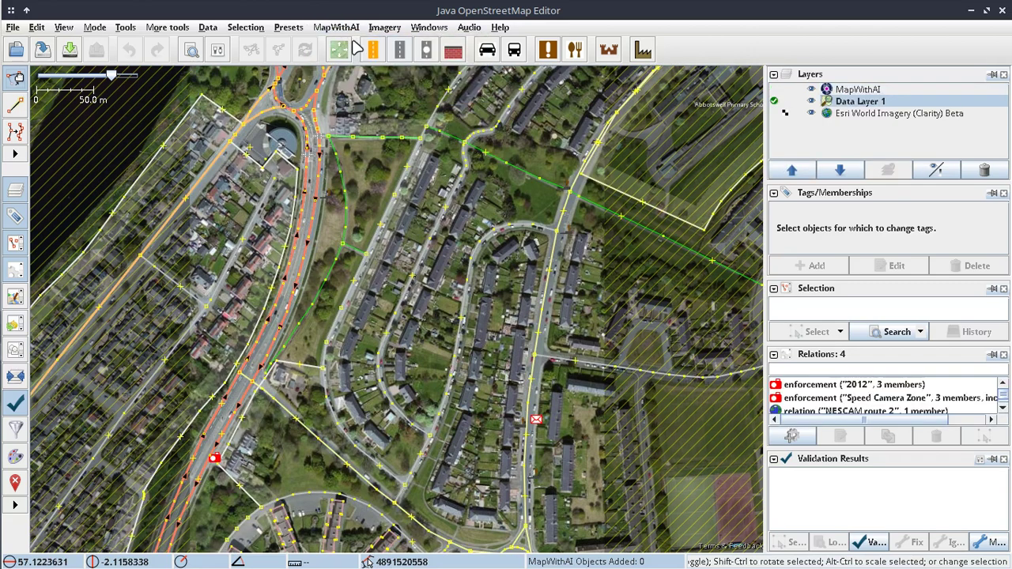
- Select the speed camera node to check its highway=speed_camera tags, then deselect it
click(215, 458)
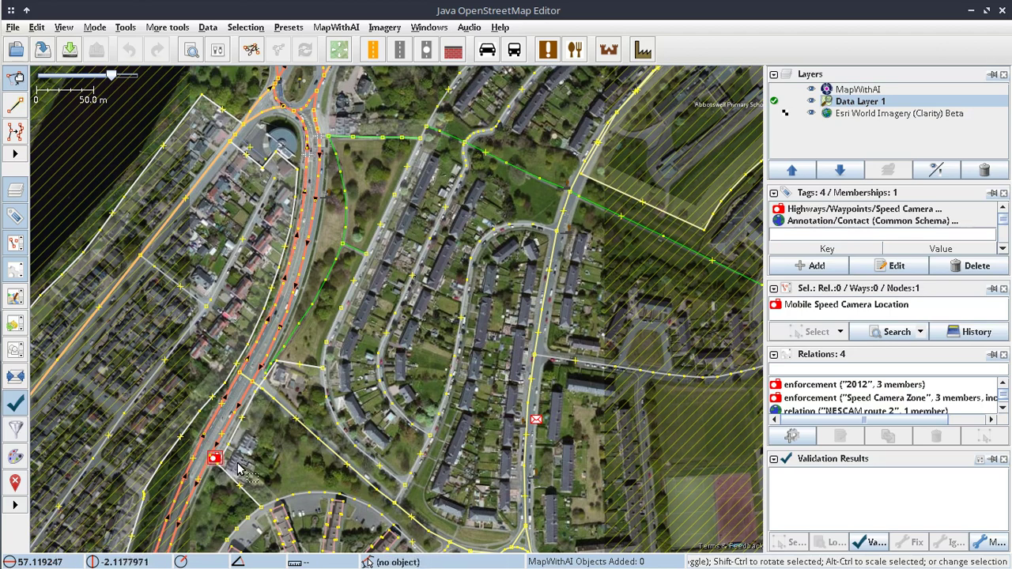
click(264, 476)
click(214, 459)
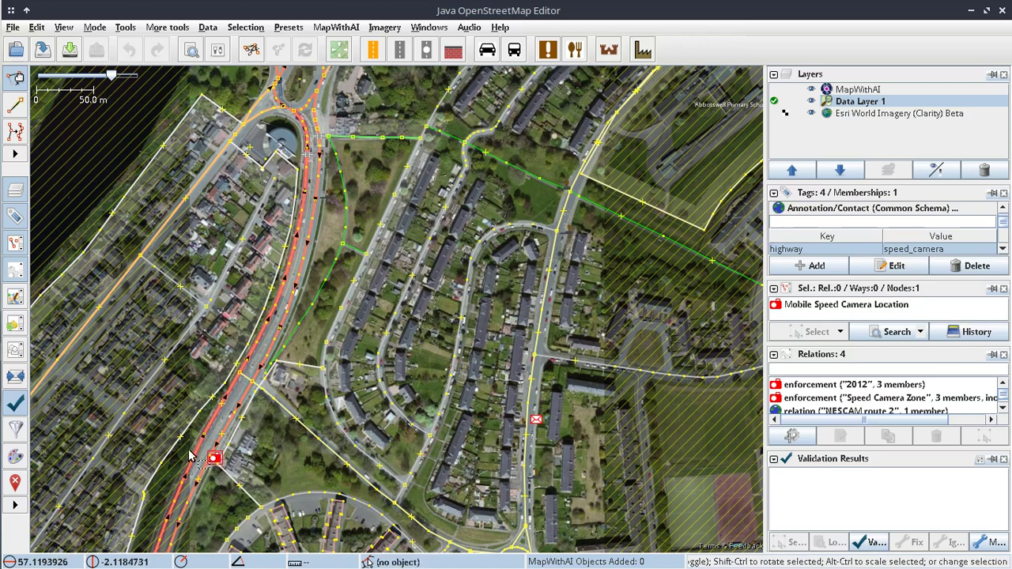
click(277, 468)
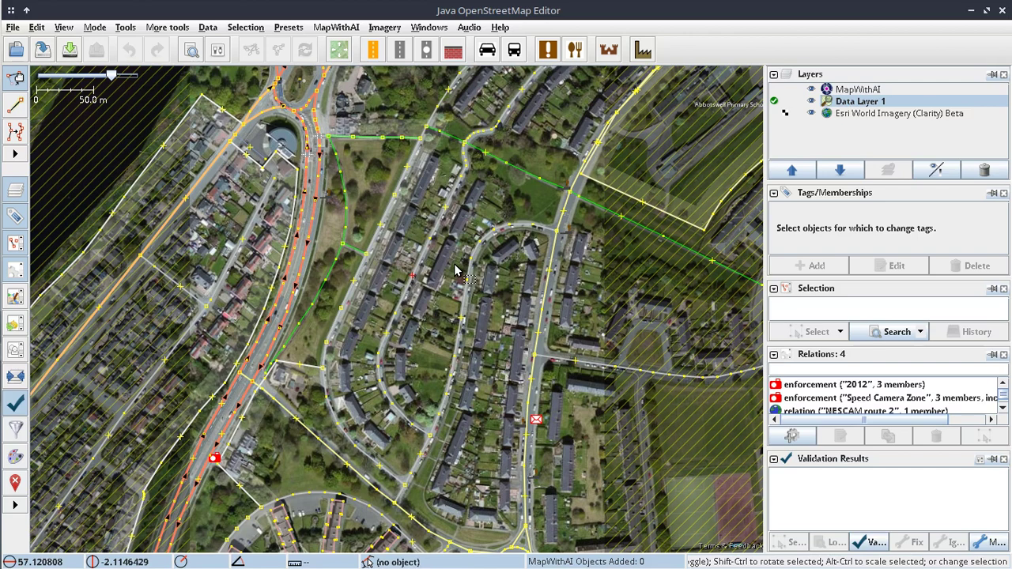
click(346, 32)
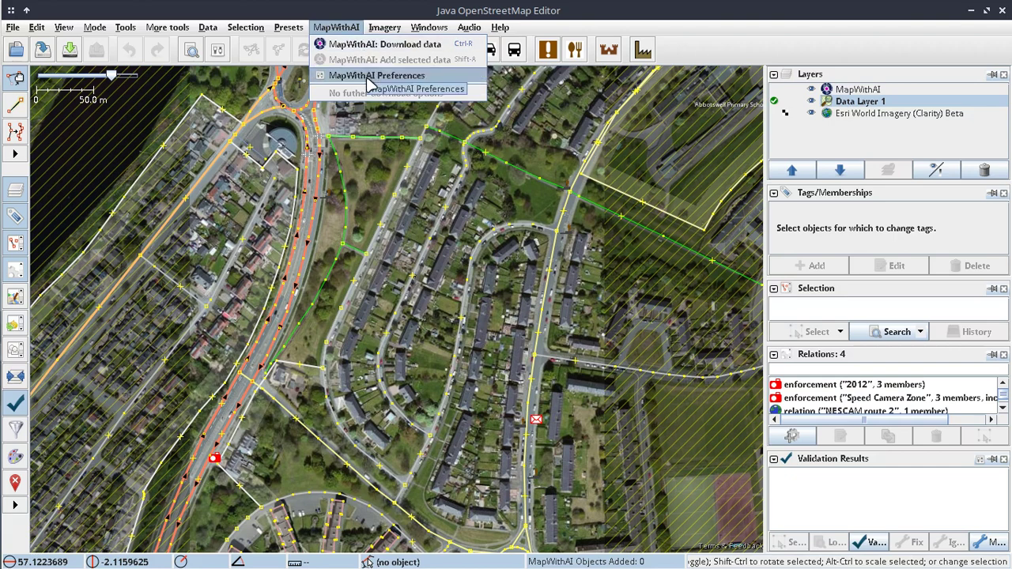
- Download MapWithAI data for the view and open the MapWithAI Preferences
click(370, 46)
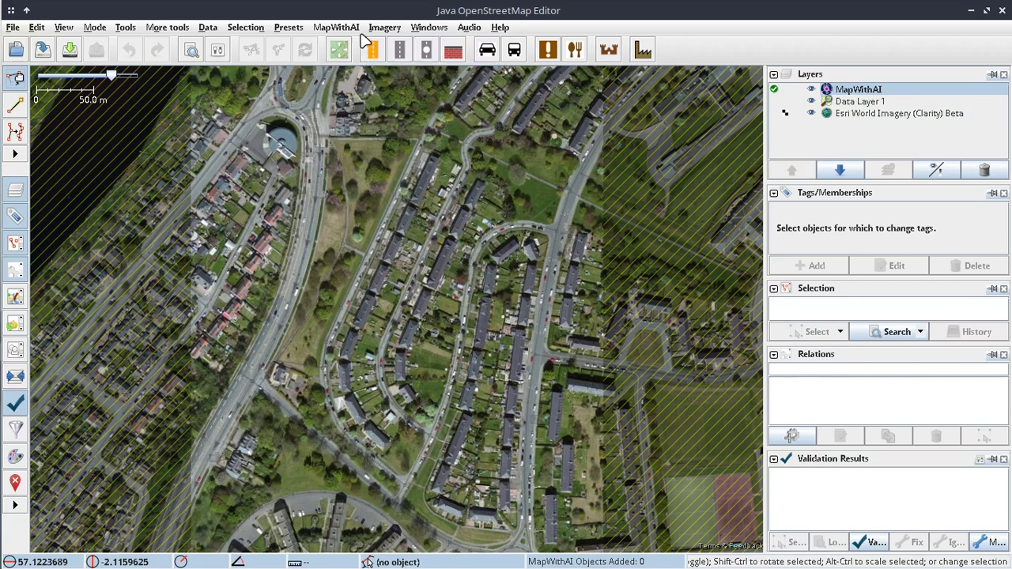
click(351, 28)
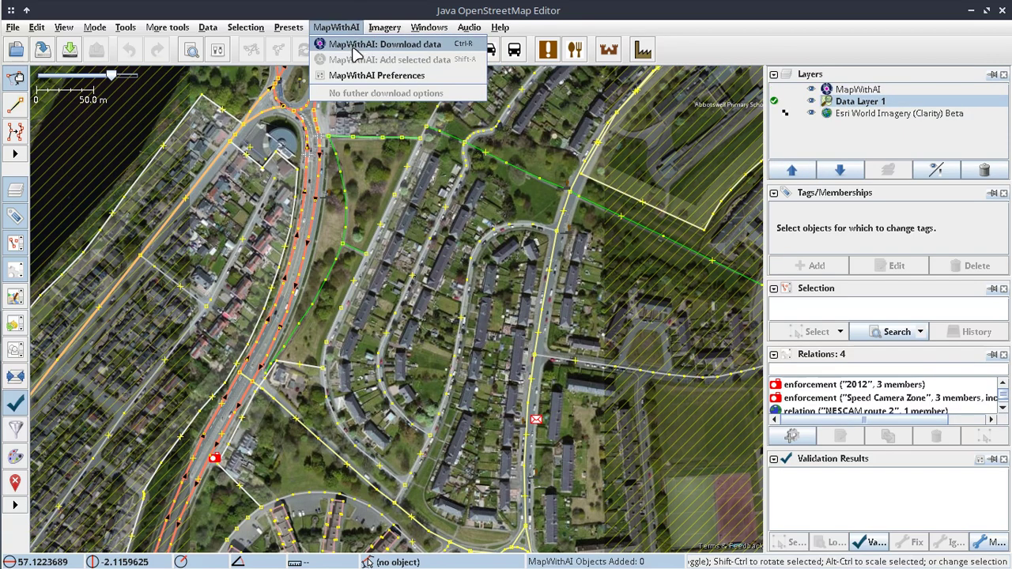
click(360, 76)
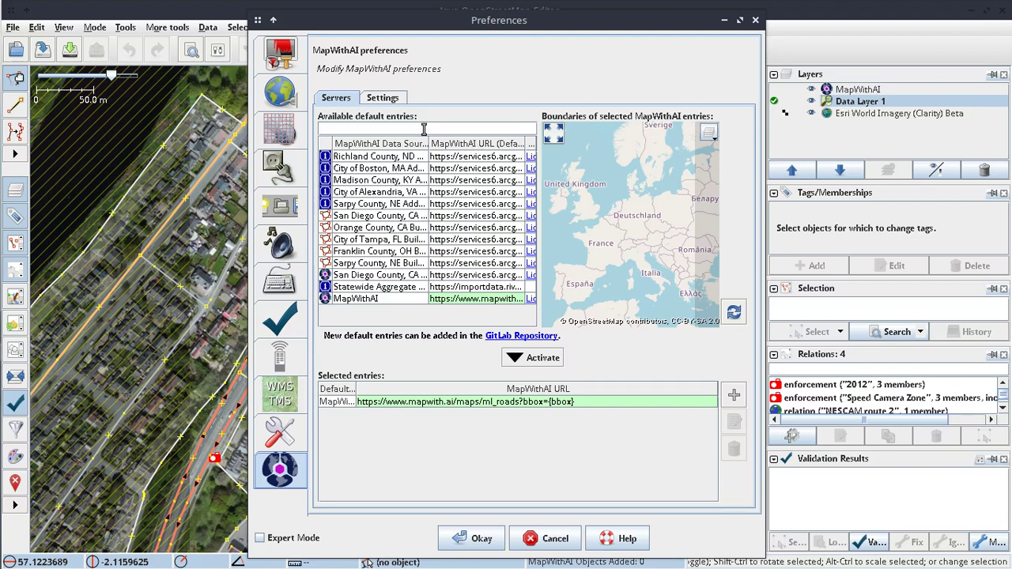
- Widen the Data Source Name column and reposition the Preferences dialog
drag(428, 145, 449, 146)
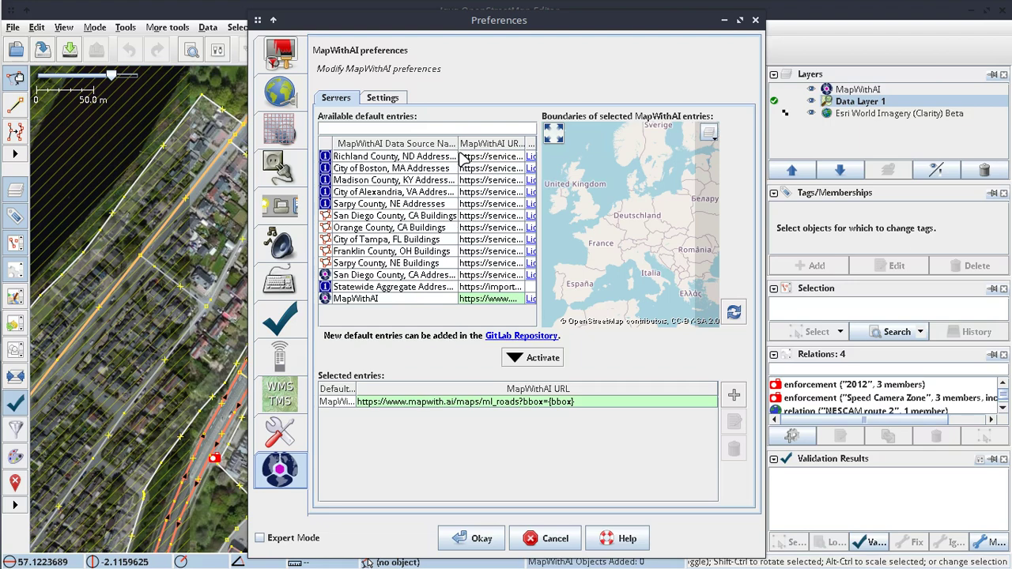
drag(496, 19, 481, 67)
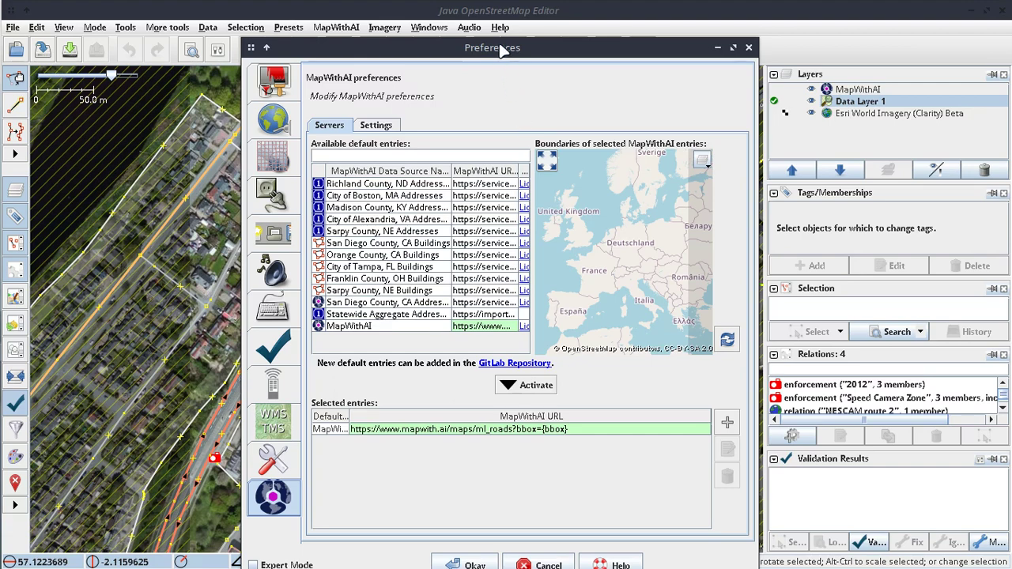
drag(500, 46, 506, 35)
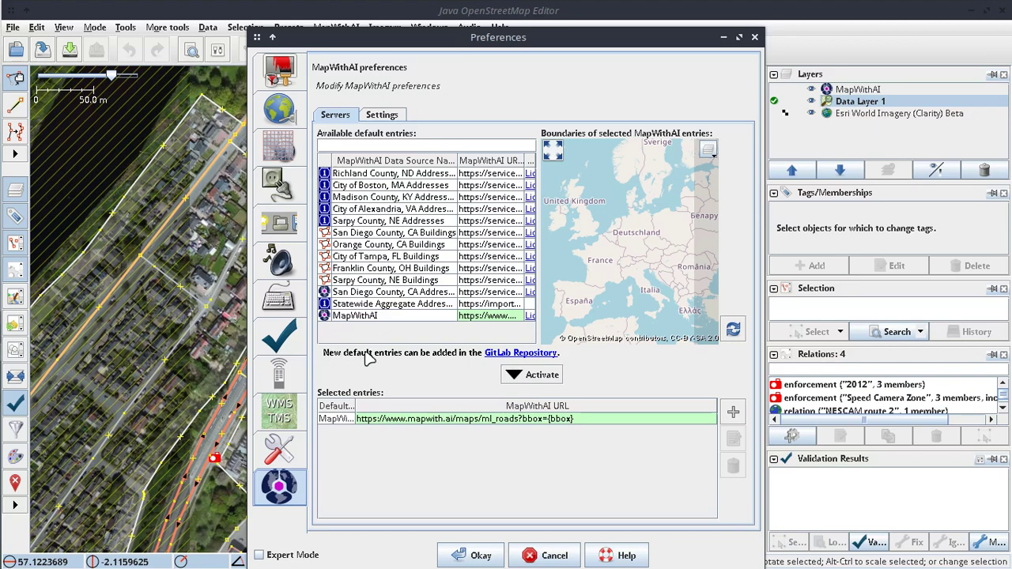
right_click(526, 360)
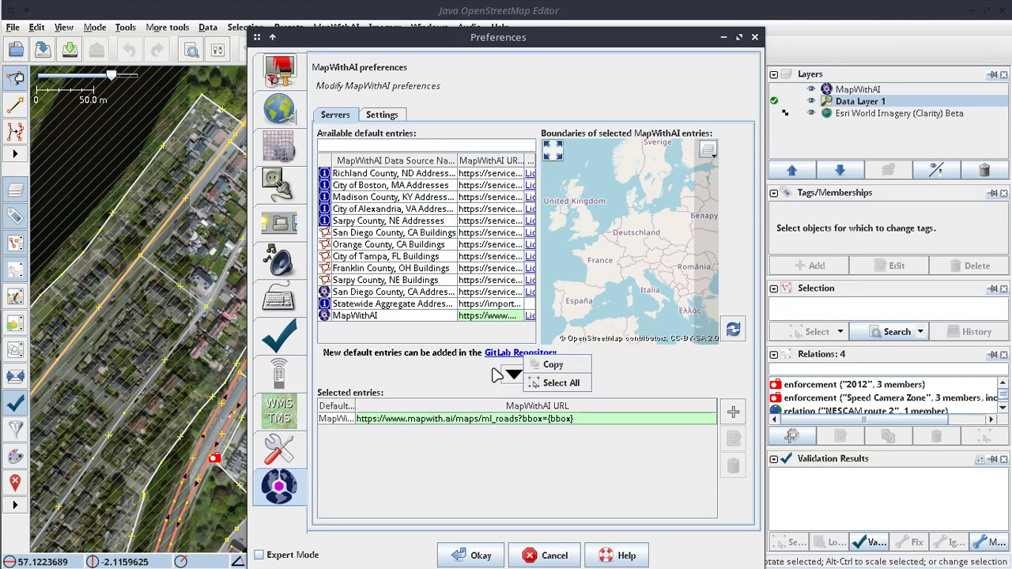
click(506, 365)
- Follow the GitLab Repository link to sources.json and scroll to the MapWithAI source
click(506, 359)
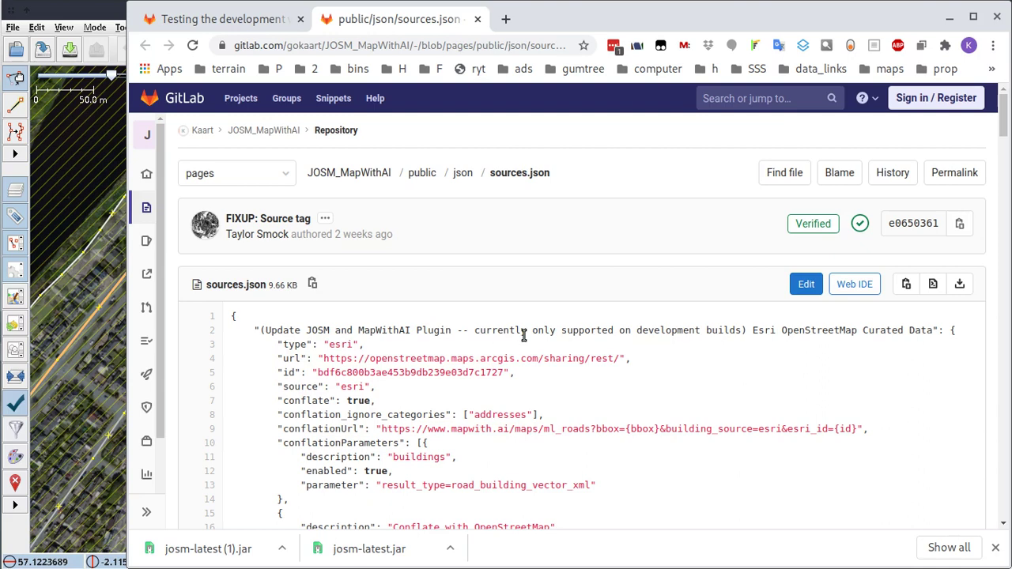
scroll(524, 336, down, 3)
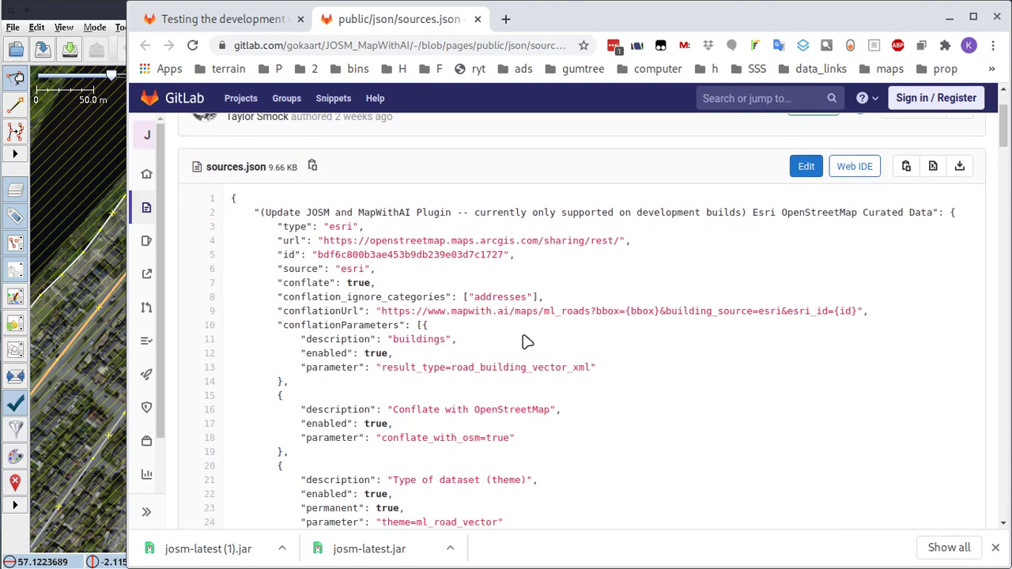
scroll(525, 342, down, 9)
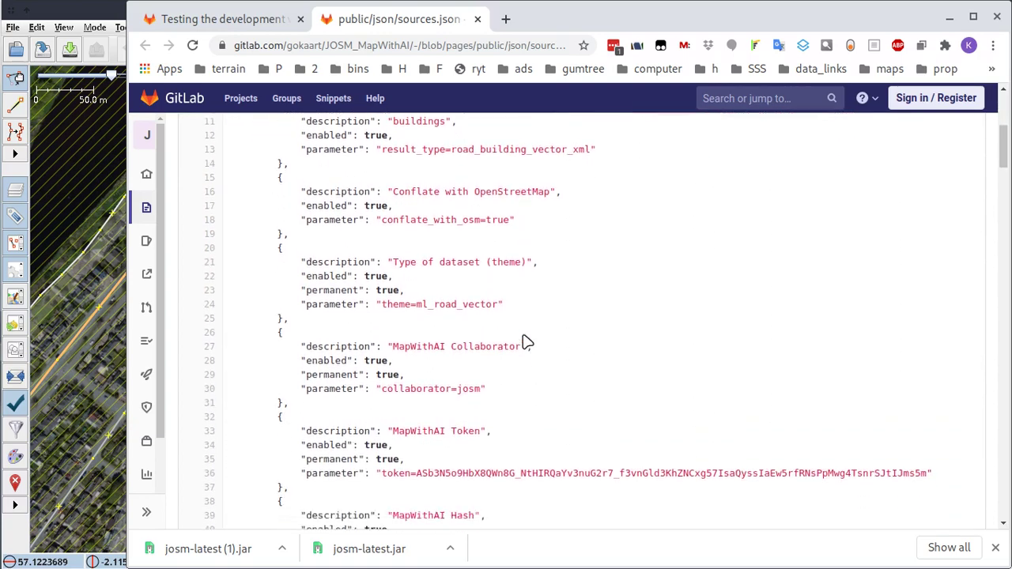
scroll(524, 337, down, 5)
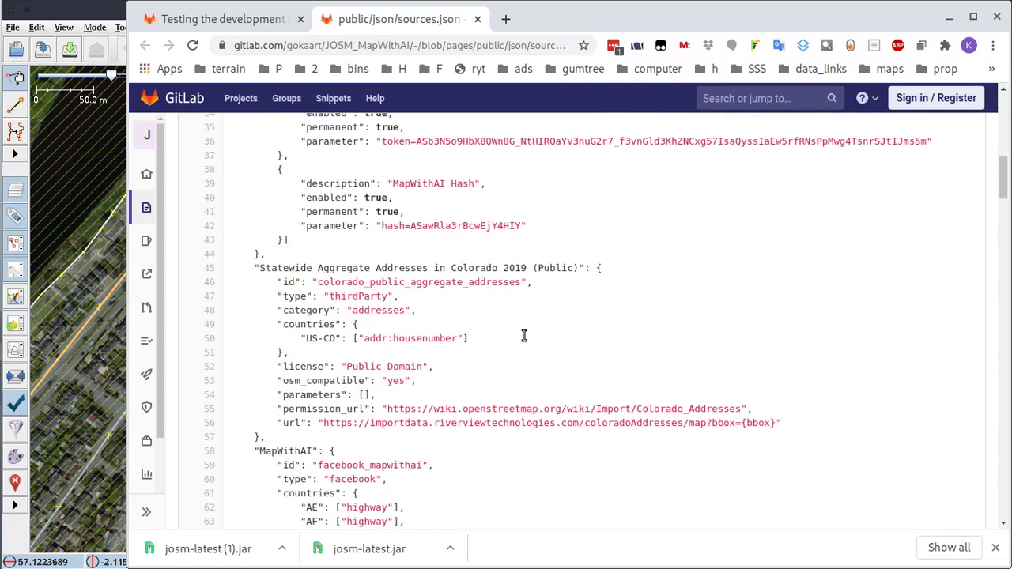
scroll(524, 337, up, 8)
scroll(524, 336, up, 5)
scroll(524, 336, down, 11)
scroll(522, 343, down, 7)
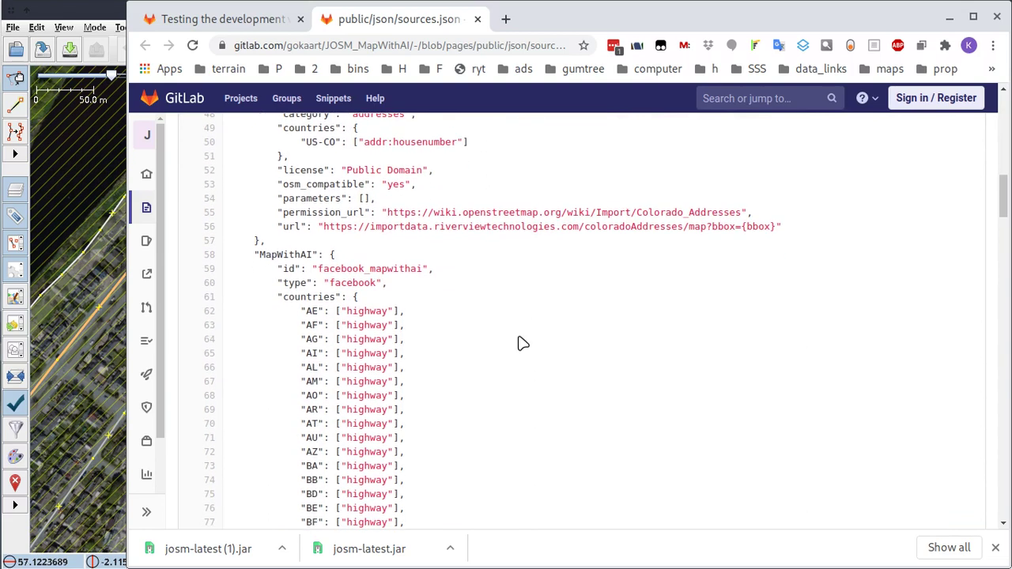
scroll(523, 342, down, 1)
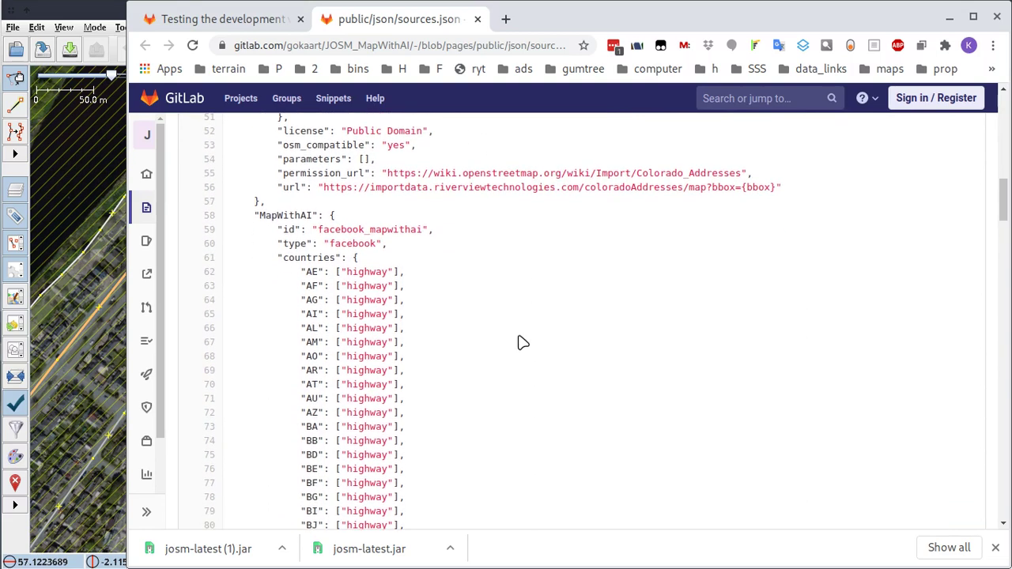
- Highlight the MapWithAI country list, where CA covers building and highway
drag(303, 272, 443, 518)
scroll(476, 408, down, 5)
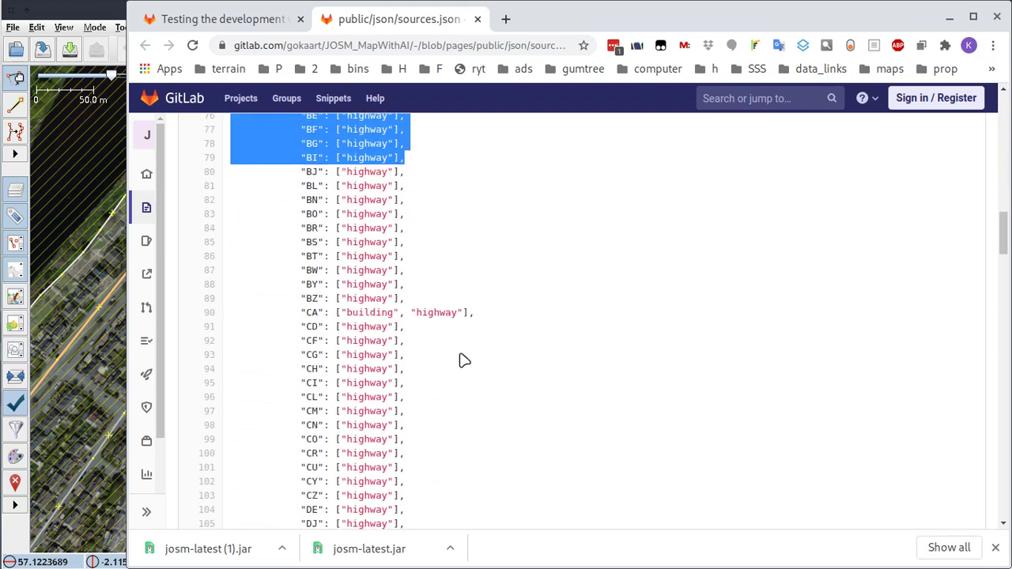
drag(399, 314, 346, 314)
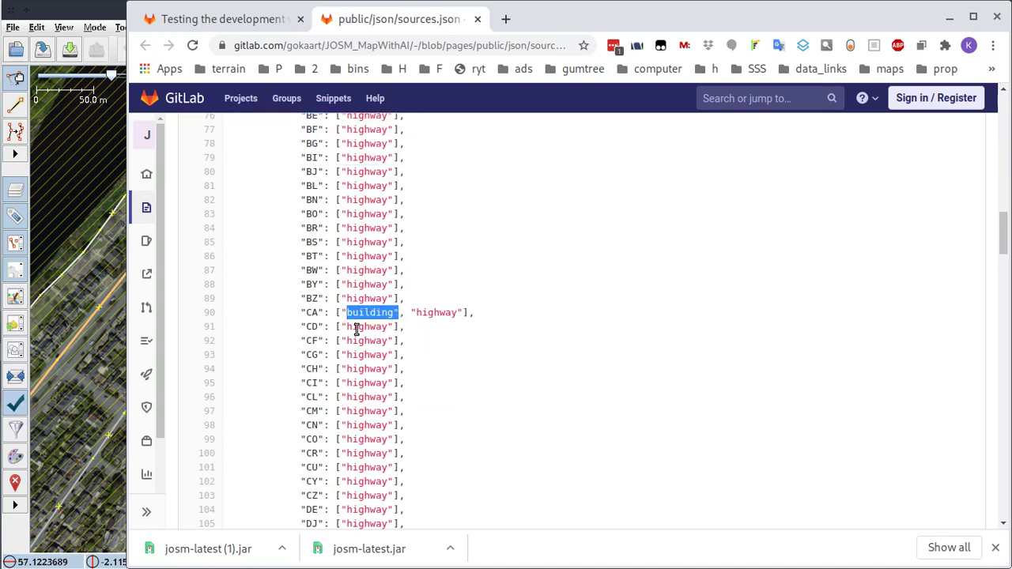
scroll(333, 314, up, 1)
scroll(332, 314, up, 5)
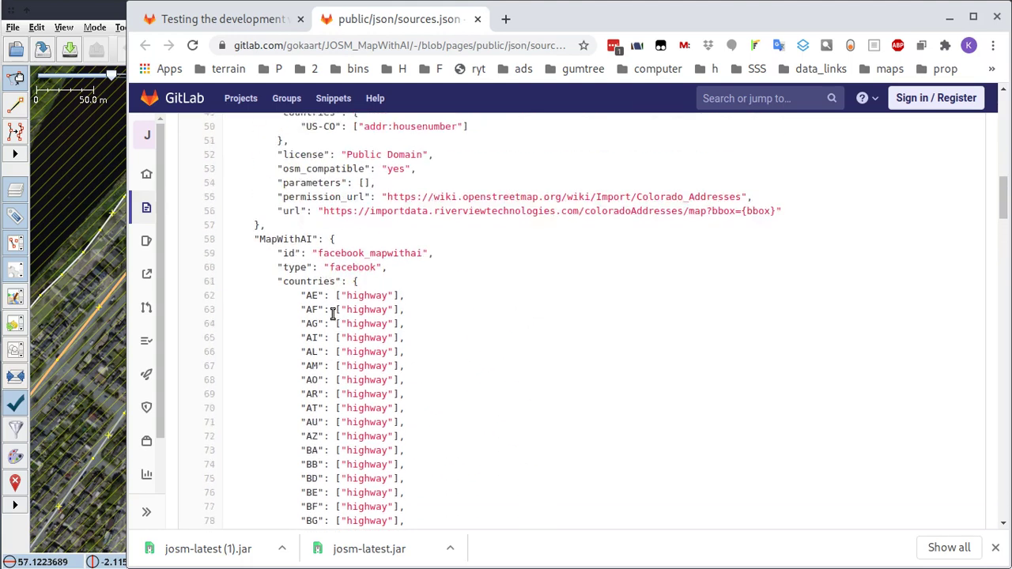
scroll(335, 319, down, 6)
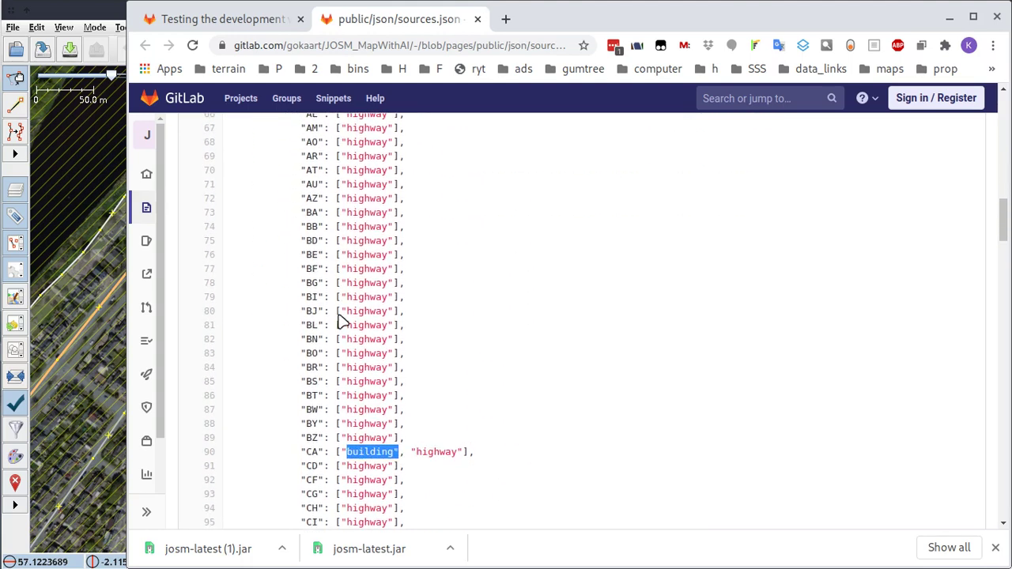
drag(319, 312, 308, 314)
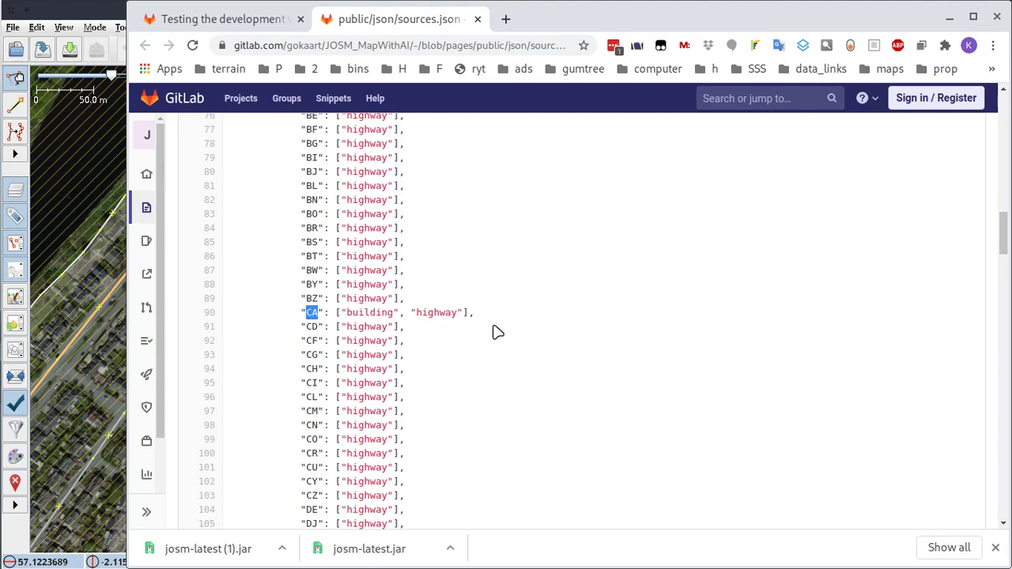
- Scroll down the sources.json country list and highlight the GB country code
scroll(497, 332, down, 2)
scroll(497, 332, down, 5)
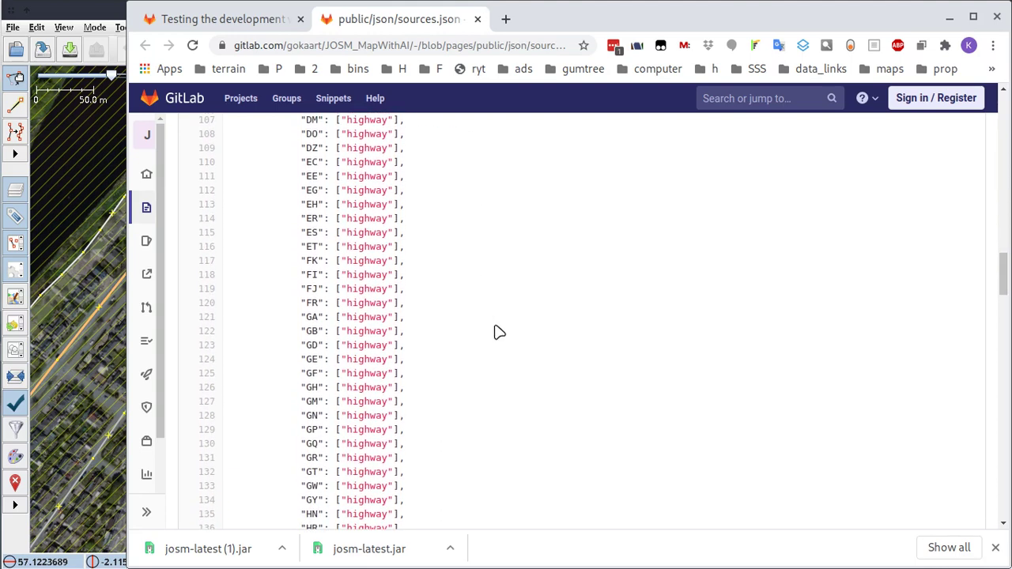
mouse_move(302, 331)
mouse_down()
mouse_move(314, 331)
mouse_move(305, 330)
mouse_up()
click(319, 331)
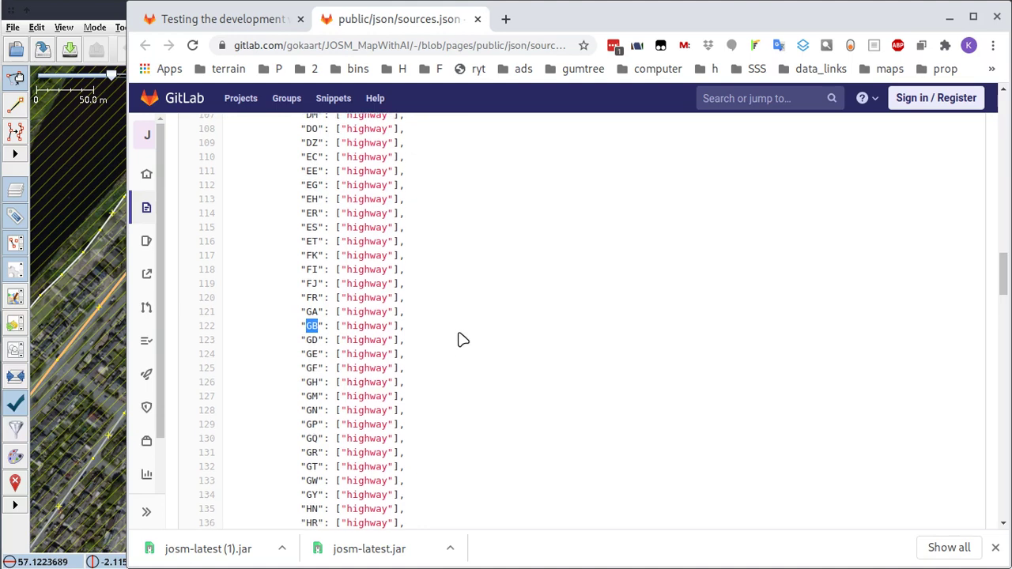
scroll(463, 340, down, 6)
scroll(467, 360, up, 12)
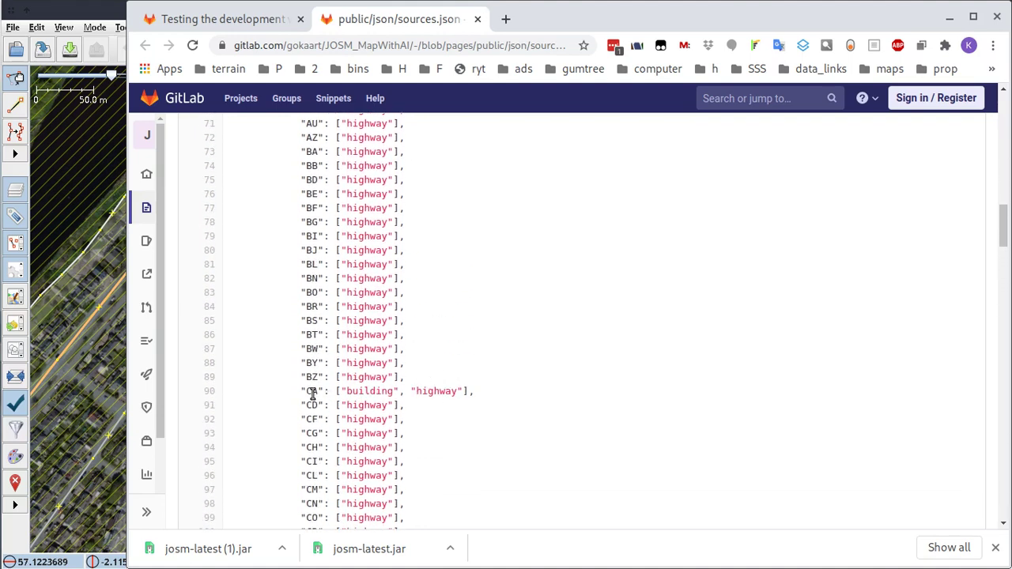
- Highlight the CA code, then GB further down, comparing GB's highway-only entry with CA's
double_click(310, 390)
scroll(417, 390, down, 2)
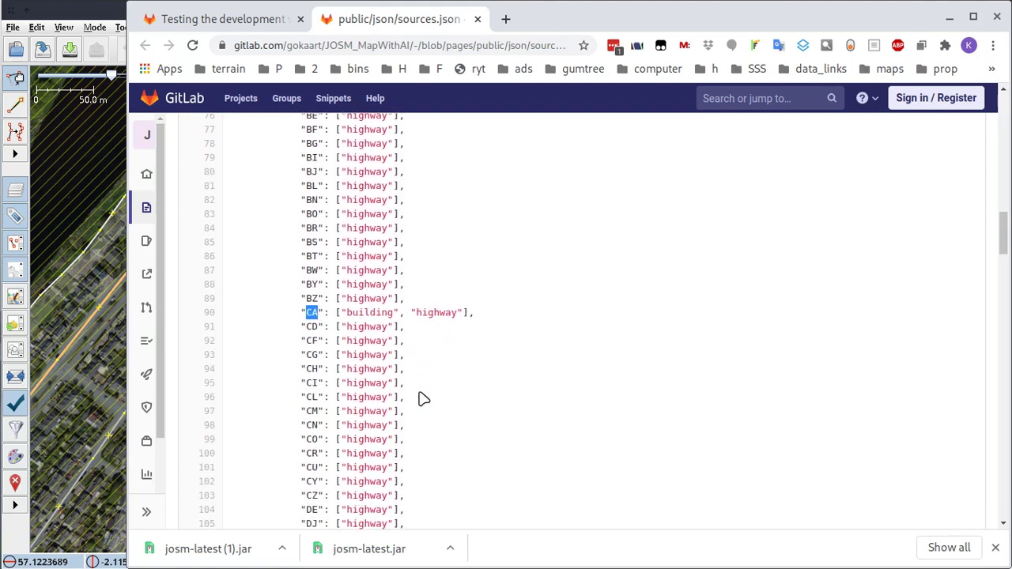
click(312, 314)
double_click(312, 313)
scroll(397, 360, down, 6)
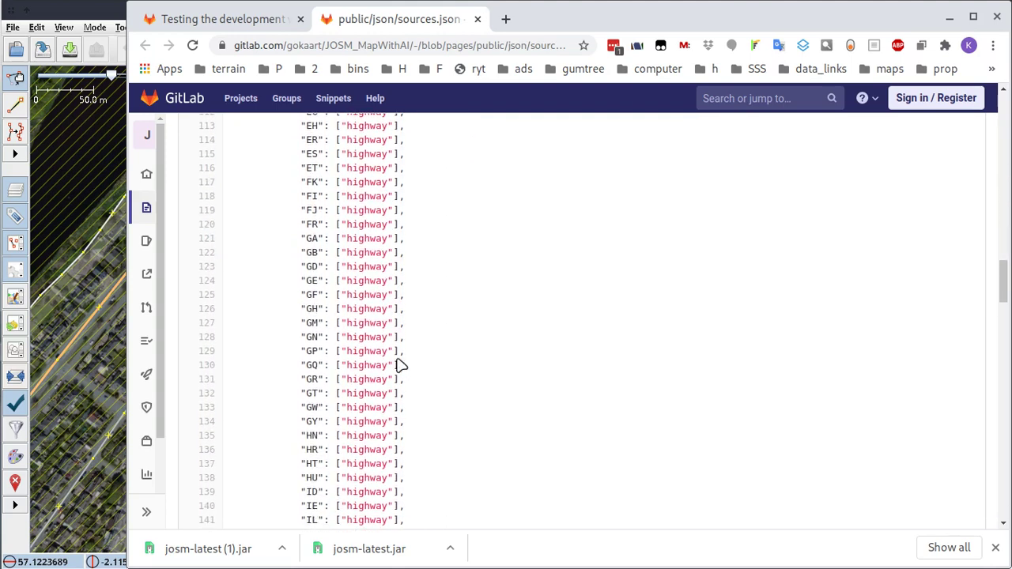
double_click(313, 252)
scroll(415, 316, down, 1)
scroll(420, 324, up, 1)
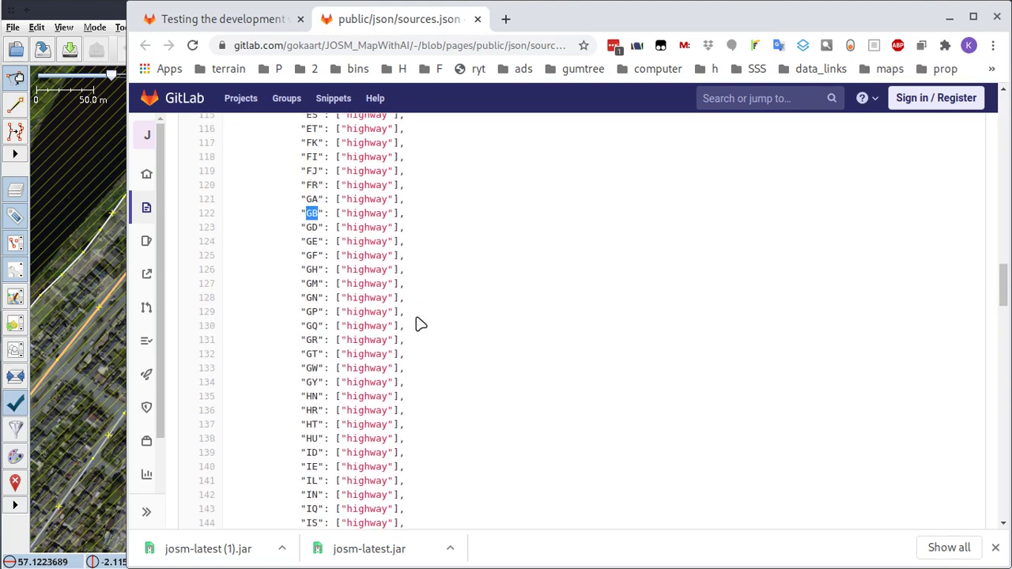
scroll(420, 324, down, 1)
scroll(420, 325, up, 1)
scroll(420, 325, up, 1)
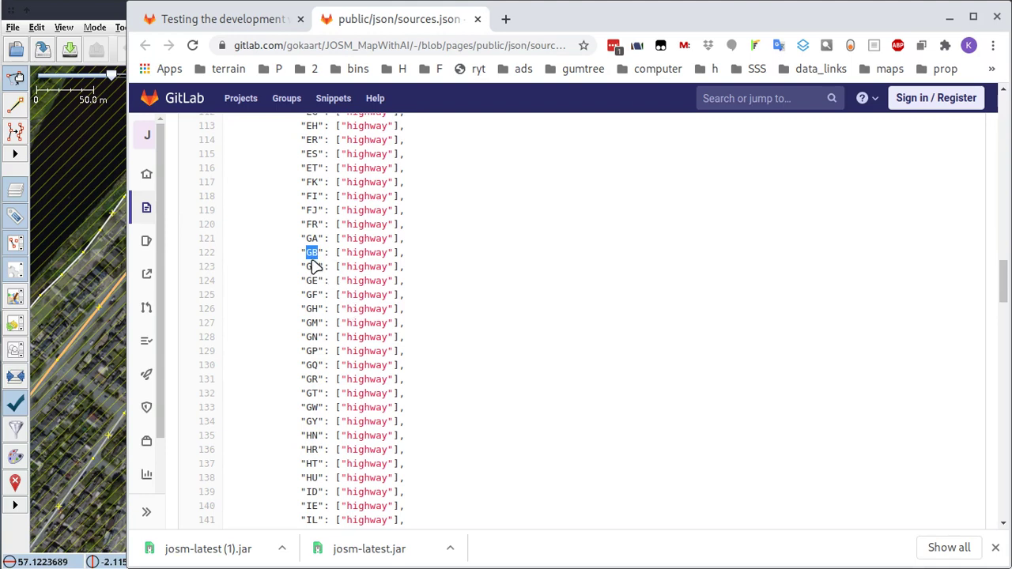
scroll(420, 334, down, 2)
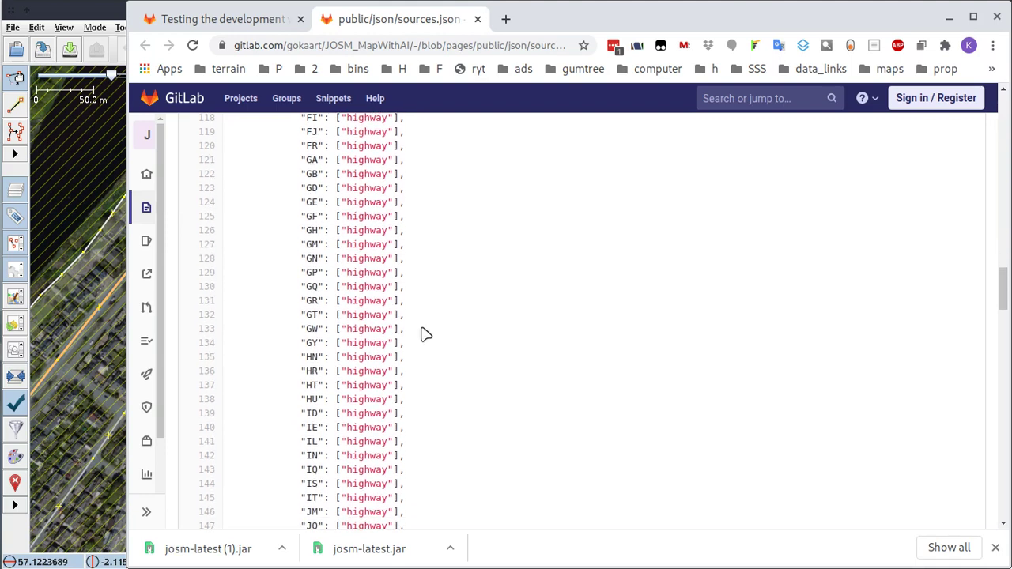
- Scroll further down sources.json and select the TZ country code entry
scroll(422, 334, down, 6)
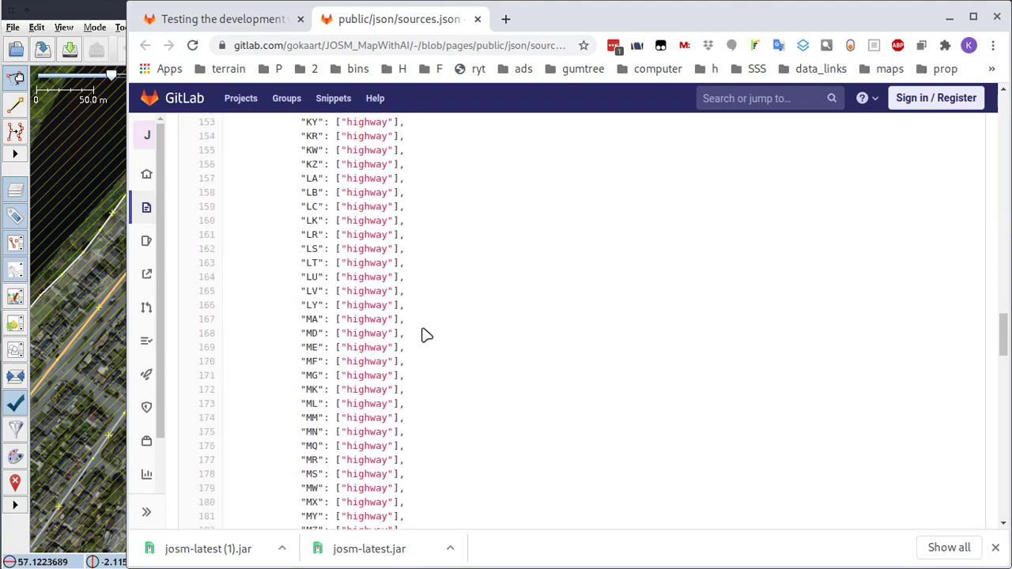
scroll(422, 335, down, 5)
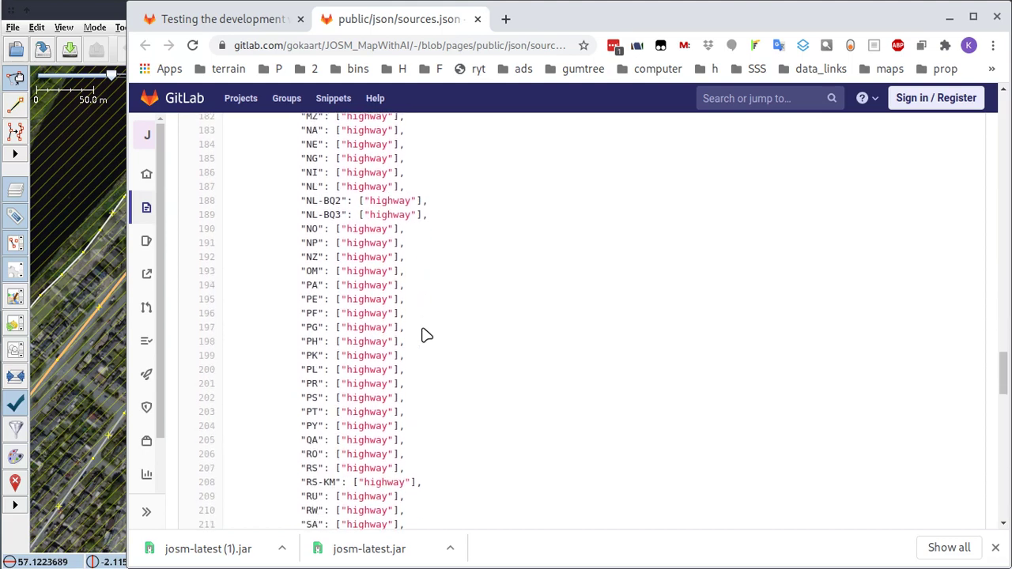
scroll(422, 334, down, 4)
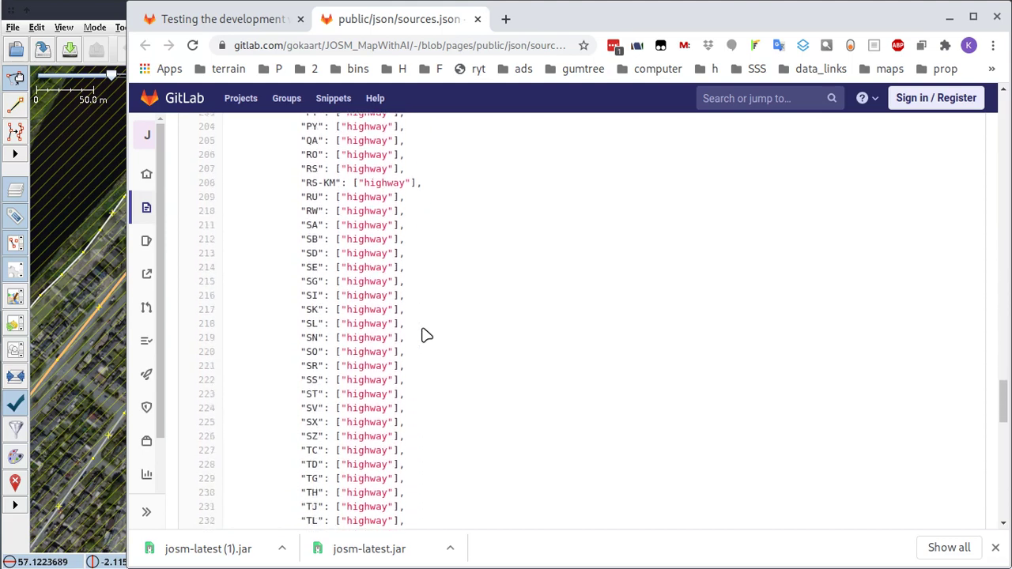
scroll(422, 334, down, 4)
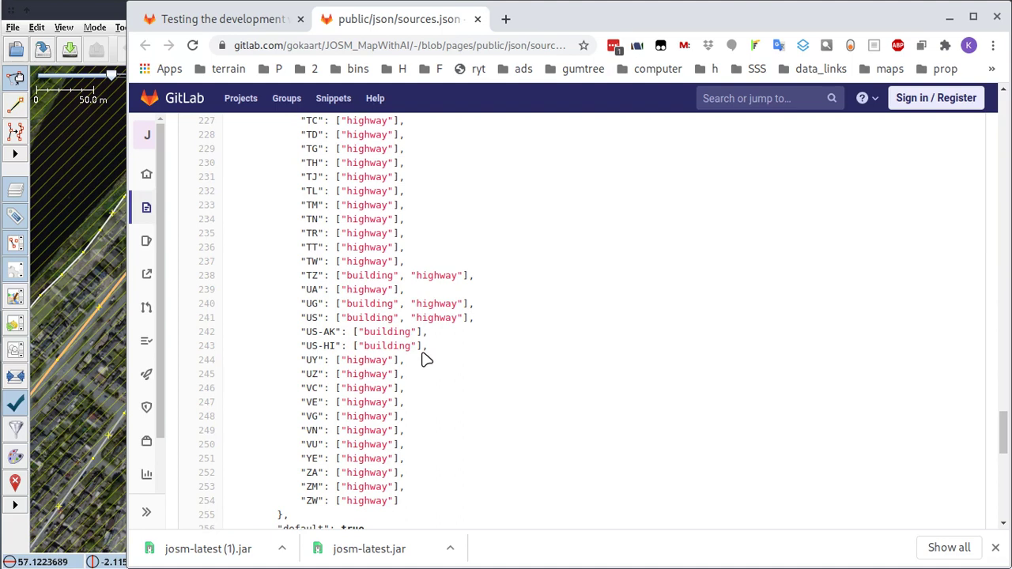
double_click(310, 275)
- Select AK and HI in the building-only US-AK and US-HI keys, then read to the theme=ml_road_vector parameters
mouse_move(324, 333)
mouse_down()
mouse_move(337, 333)
mouse_move(308, 346)
mouse_move(336, 347)
mouse_up()
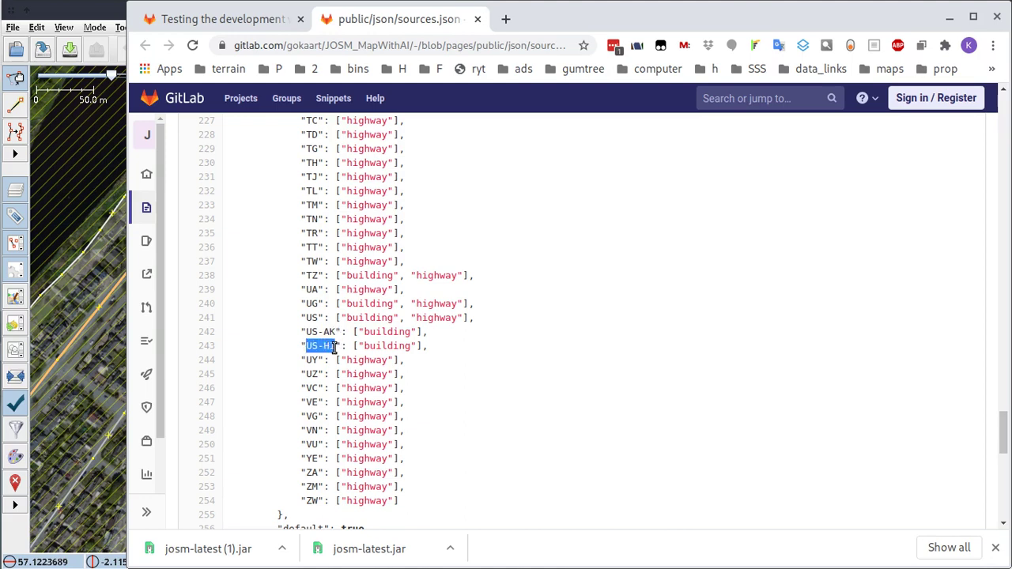
click(335, 347)
drag(337, 346, 324, 346)
scroll(490, 348, down, 3)
scroll(491, 352, down, 2)
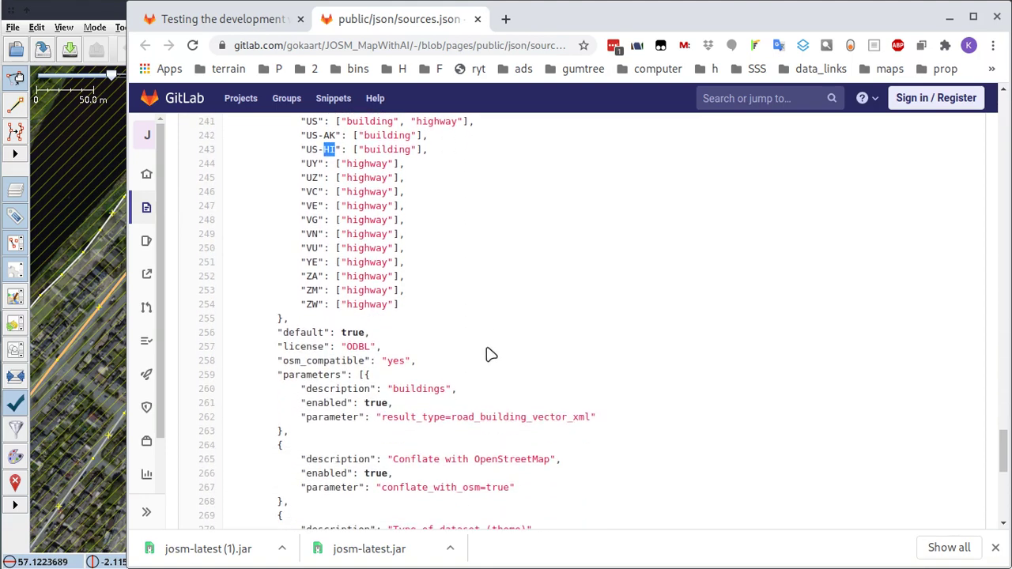
scroll(490, 353, down, 10)
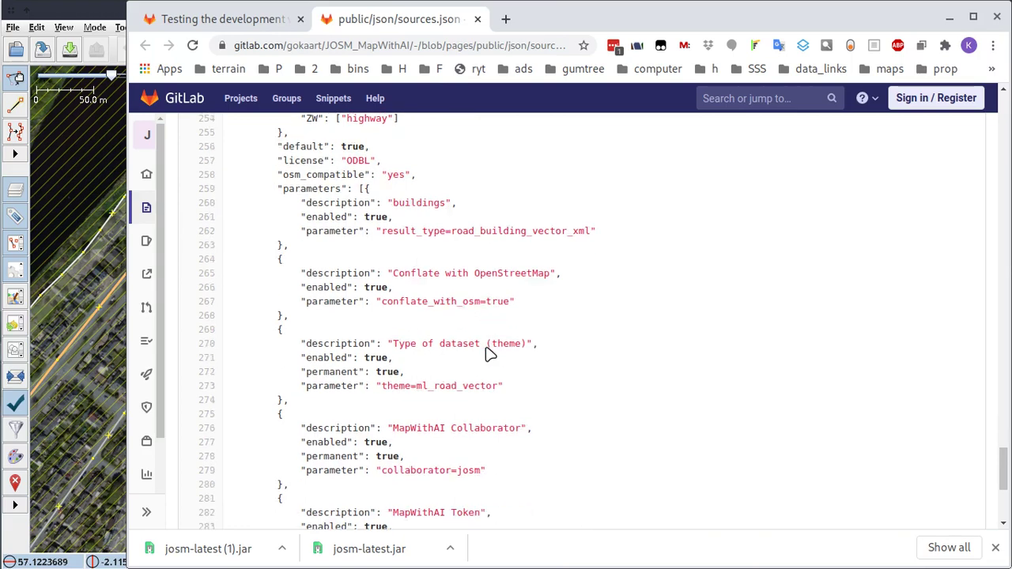
scroll(490, 354, down, 2)
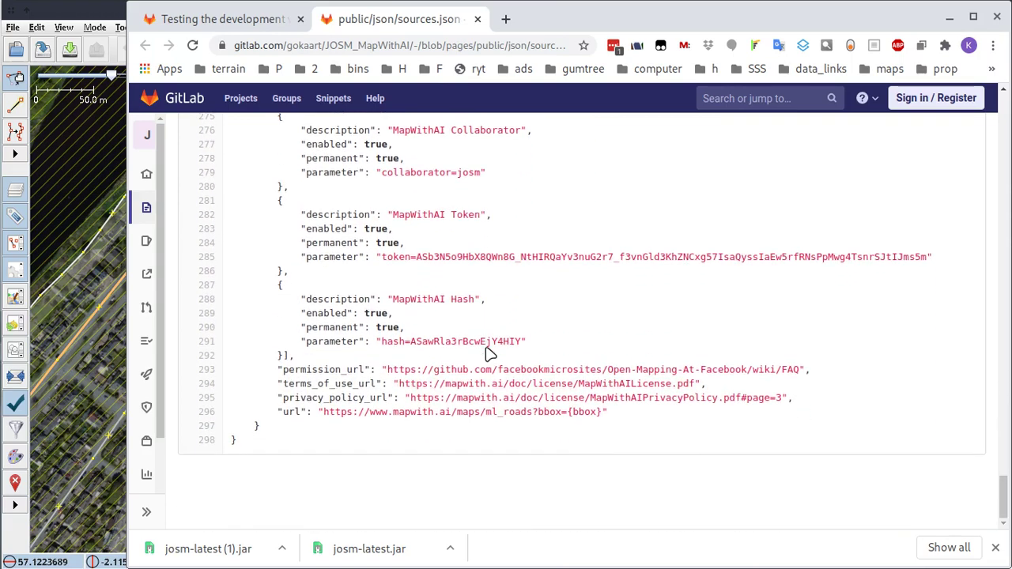
scroll(490, 354, up, 3)
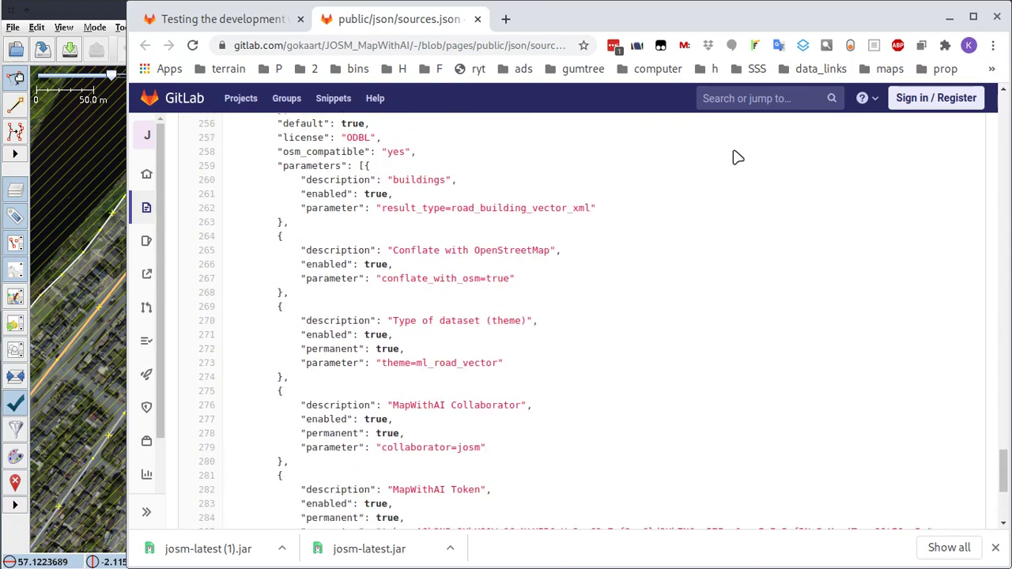
click(239, 21)
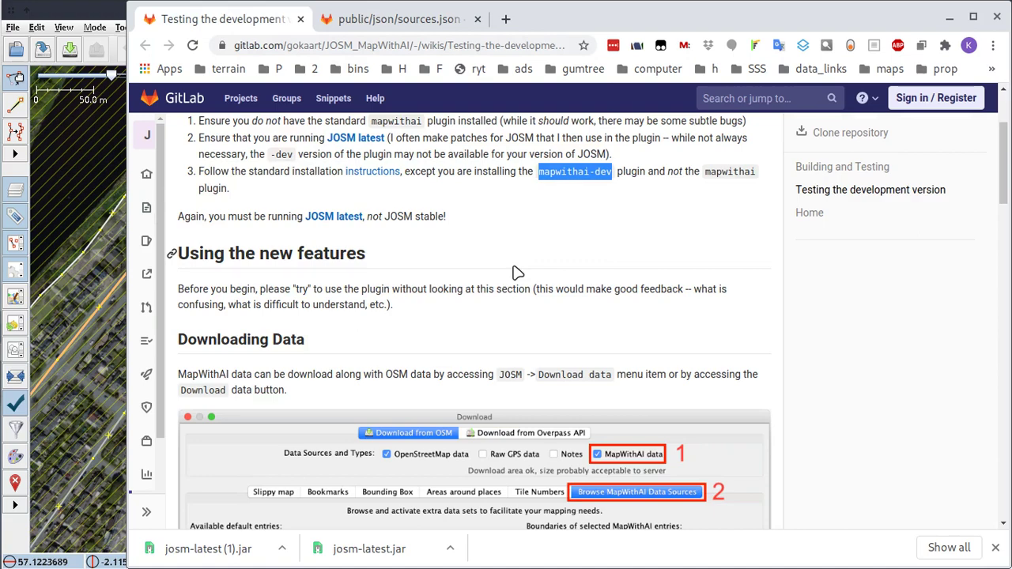
- Read through the wiki's Downloading Data section, then minimize Chrome to return to JOSM preferences
scroll(515, 271, down, 5)
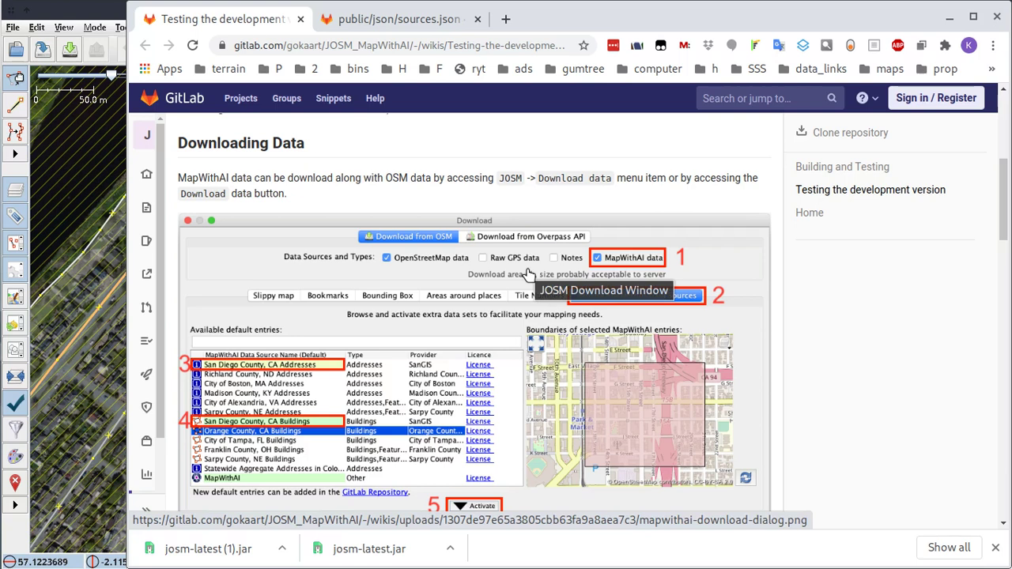
scroll(538, 300, down, 3)
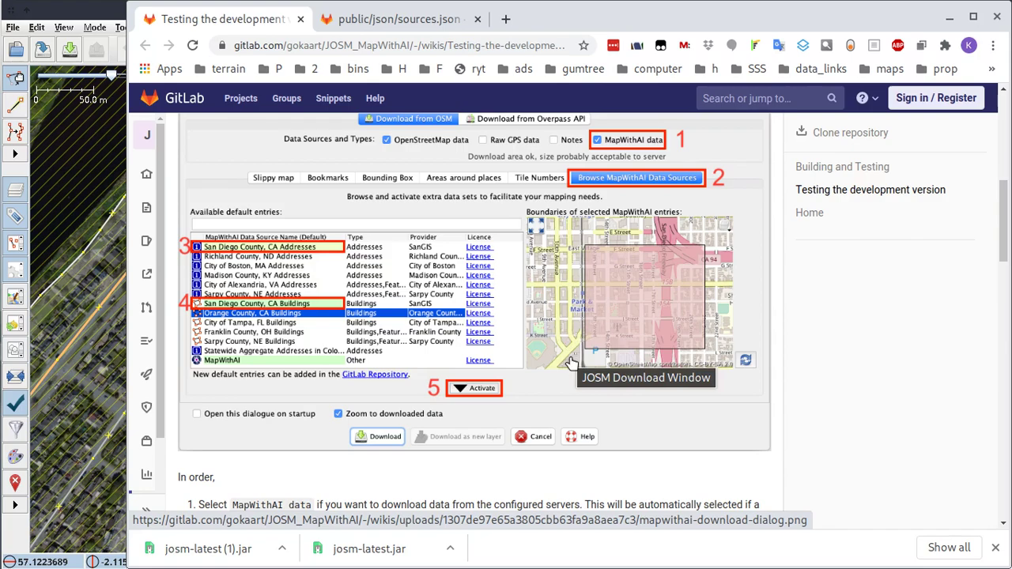
scroll(573, 363, down, 5)
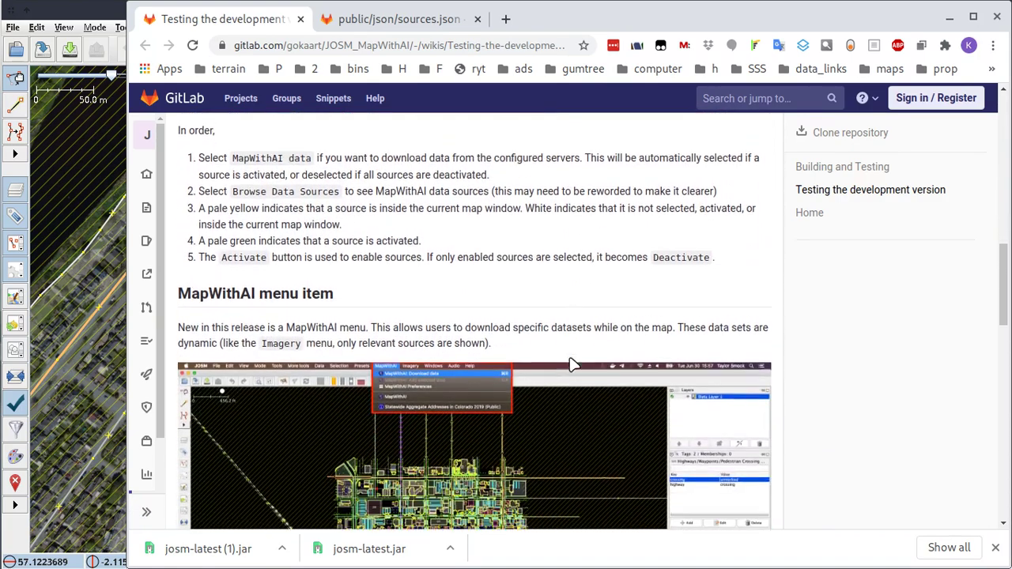
scroll(573, 365, down, 2)
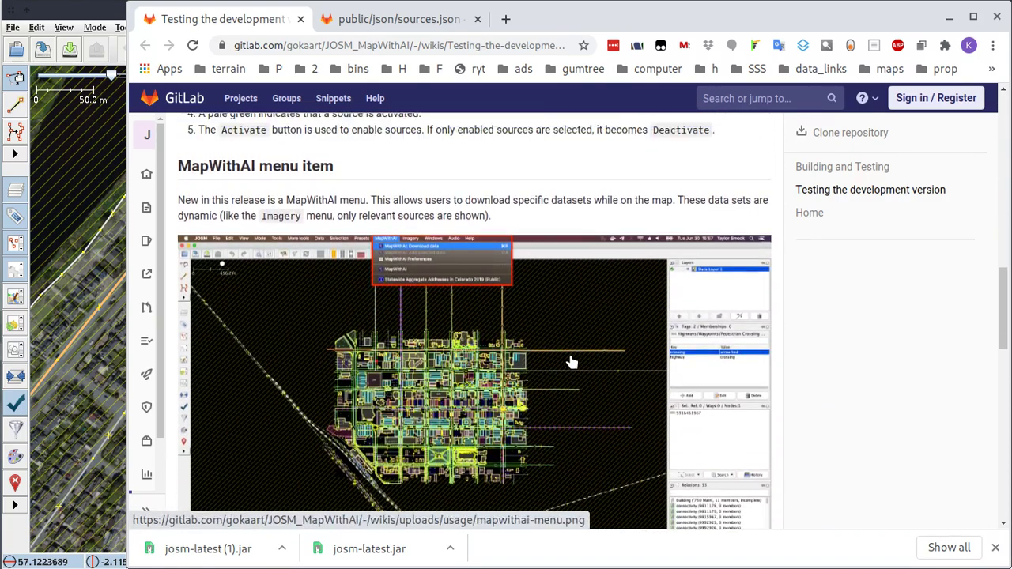
scroll(572, 362, up, 8)
scroll(571, 360, down, 1)
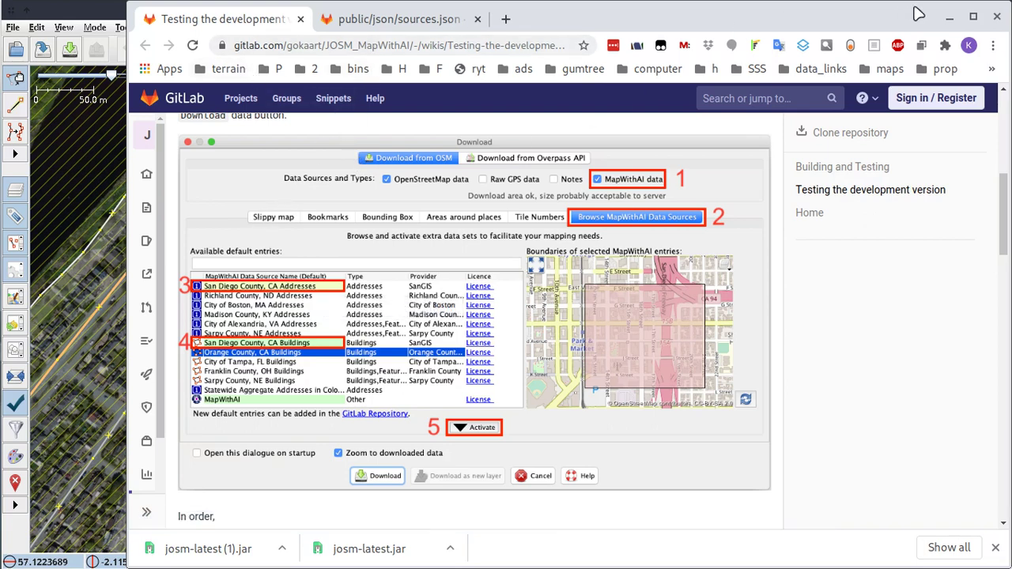
click(949, 17)
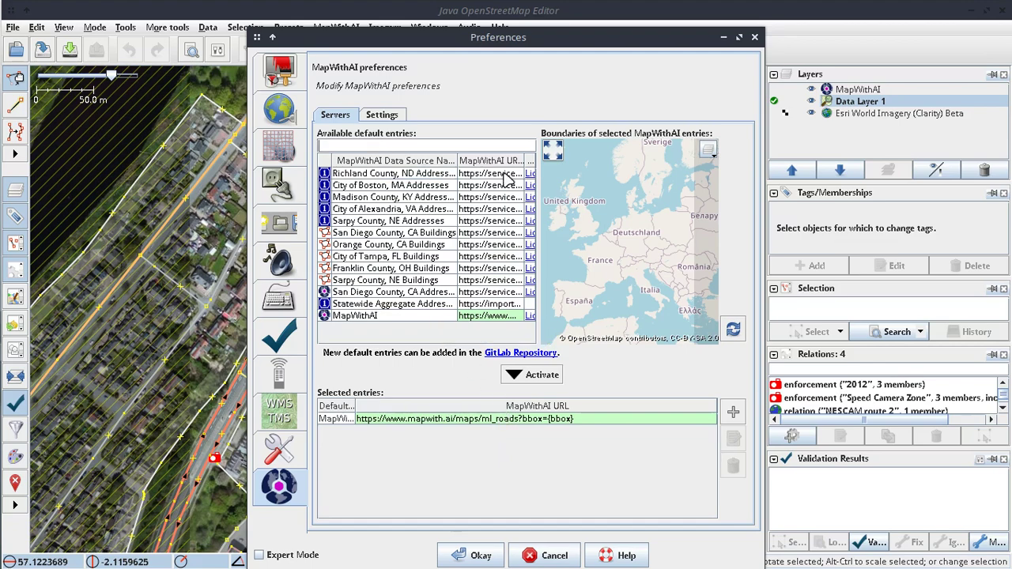
- Filter available entries by 'Ab', clear the filter, and show Statewide Aggregate Addresses' coverage
text(Ab)
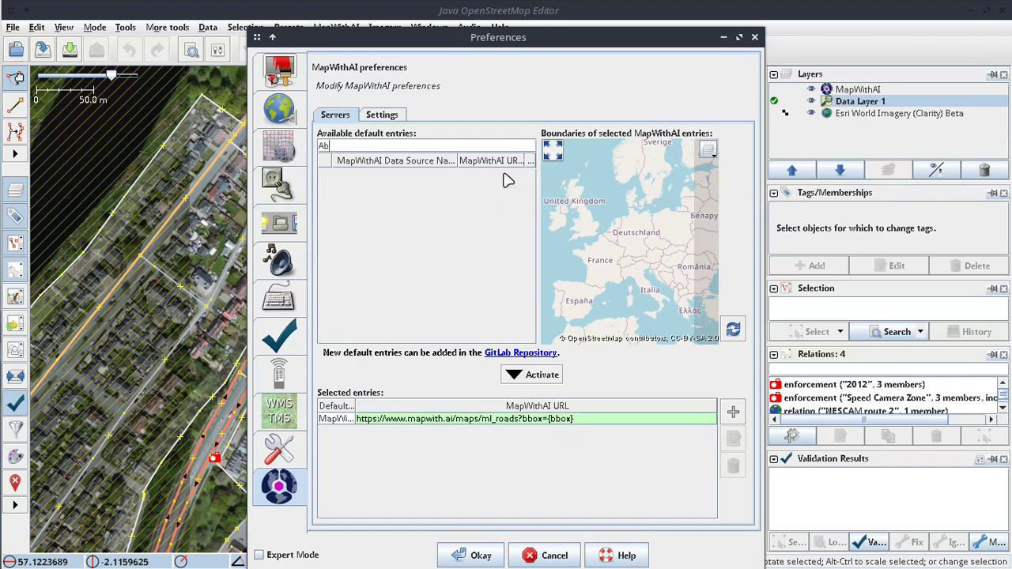
key(BackSpace)
key(BackSpace)
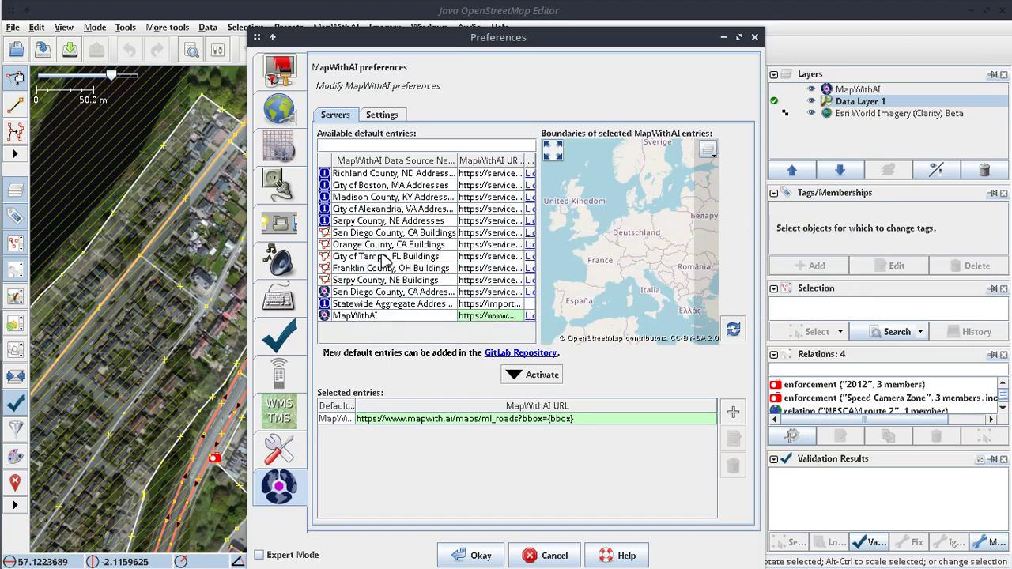
click(378, 308)
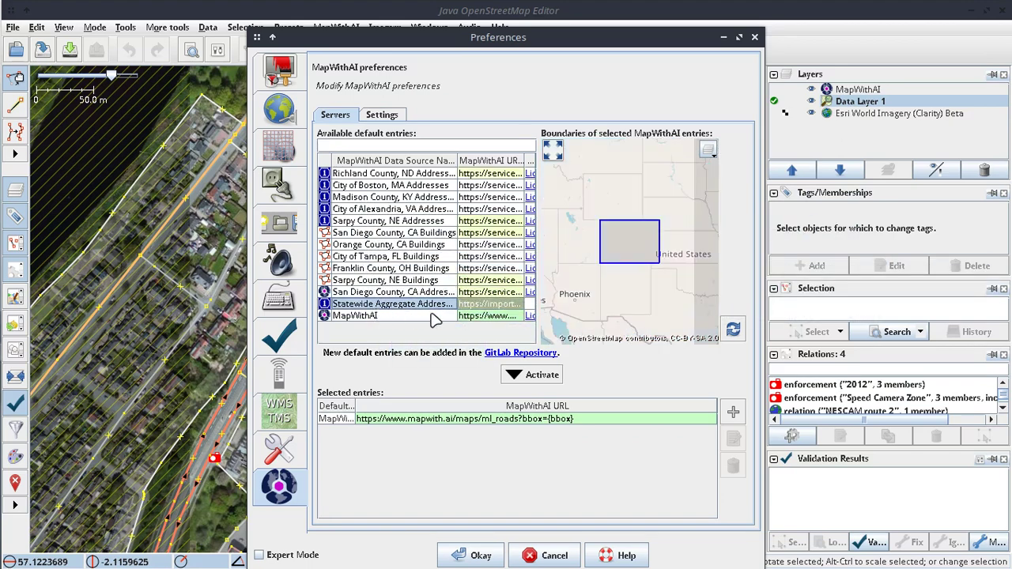
click(417, 293)
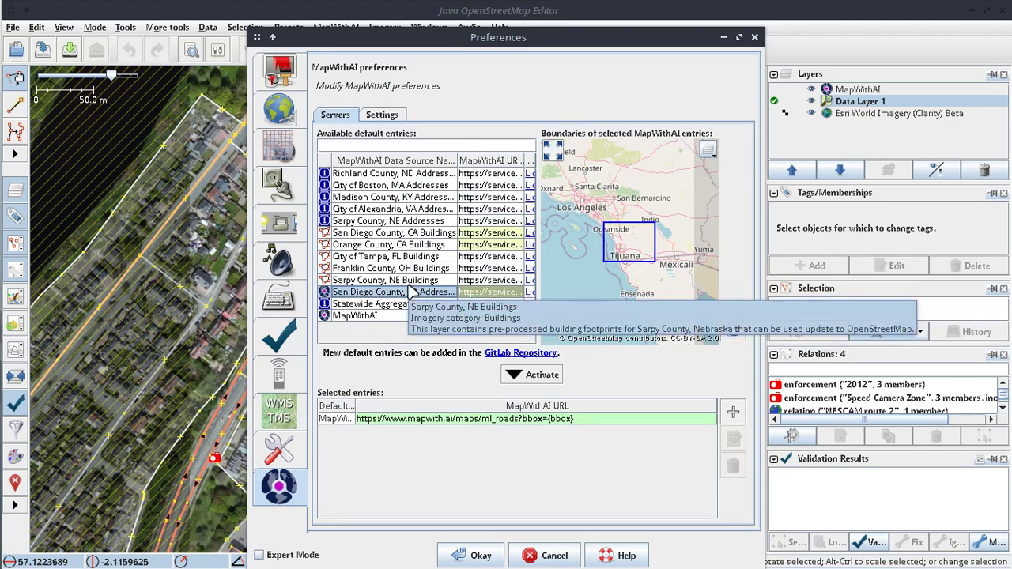
scroll(632, 242, up, 5)
drag(708, 234, 577, 242)
scroll(659, 248, down, 5)
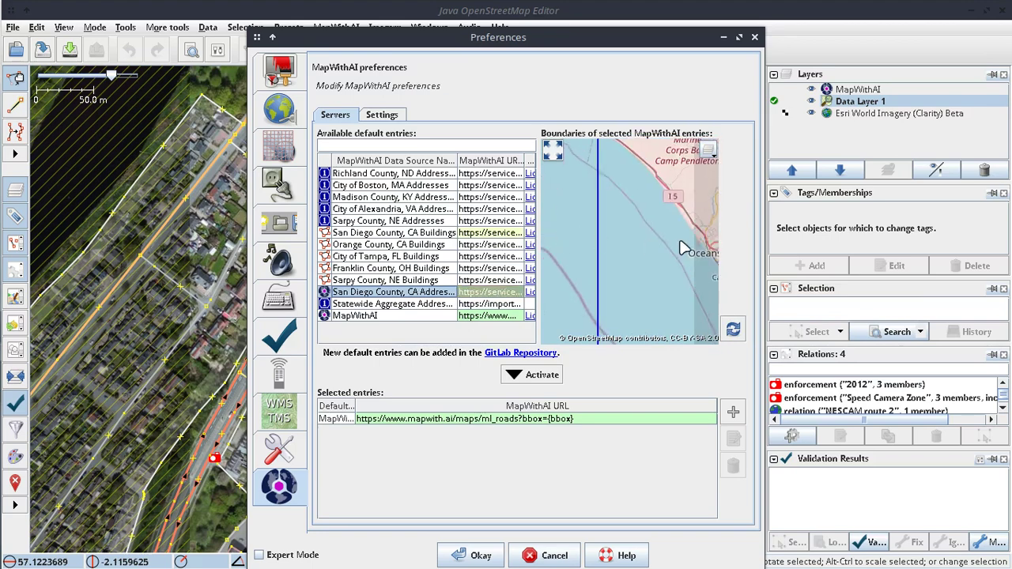
drag(648, 305, 616, 199)
drag(632, 257, 621, 173)
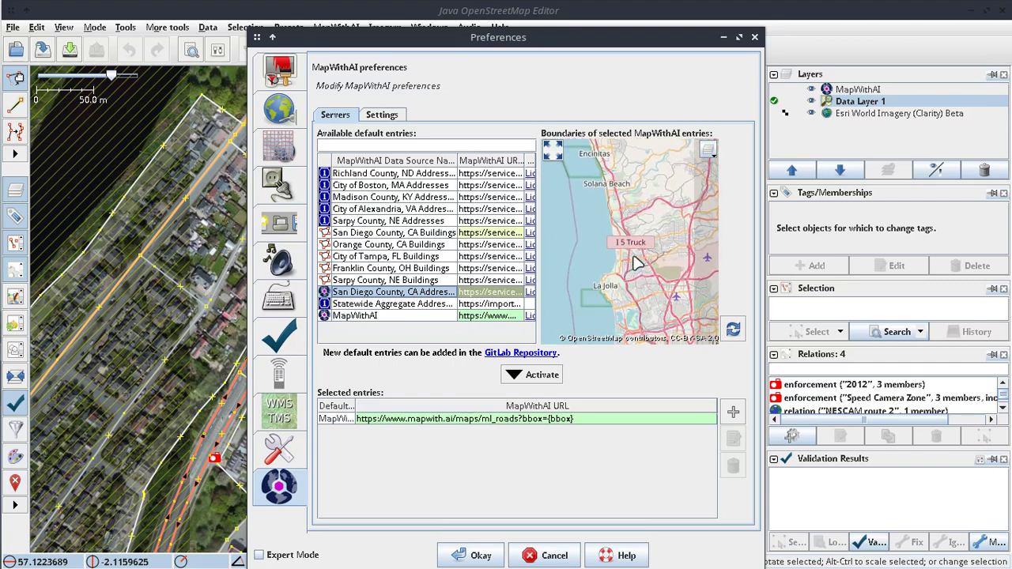
scroll(643, 263, down, 1)
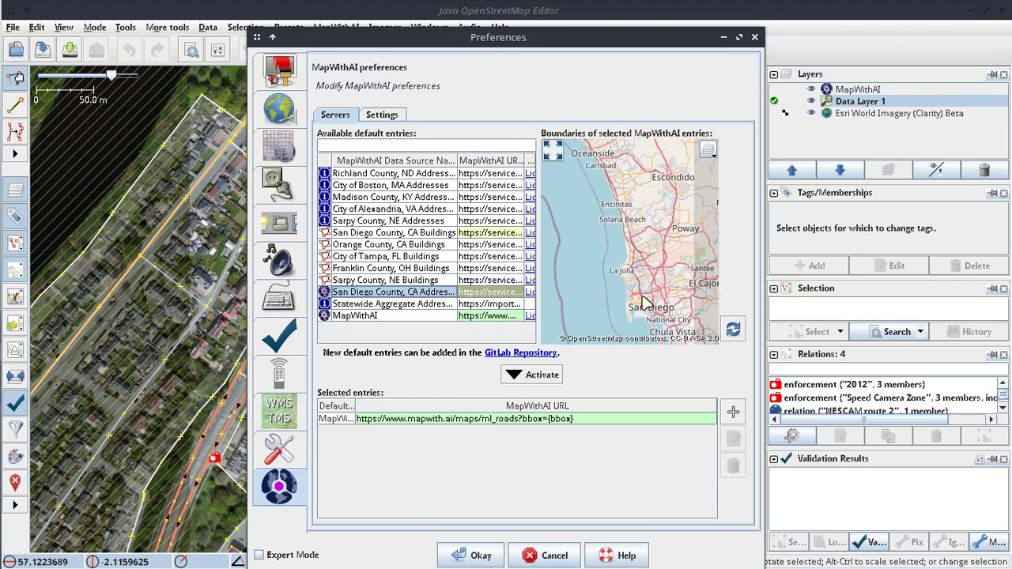
mouse_move(647, 304)
mouse_down()
mouse_move(637, 263)
mouse_move(634, 316)
mouse_up()
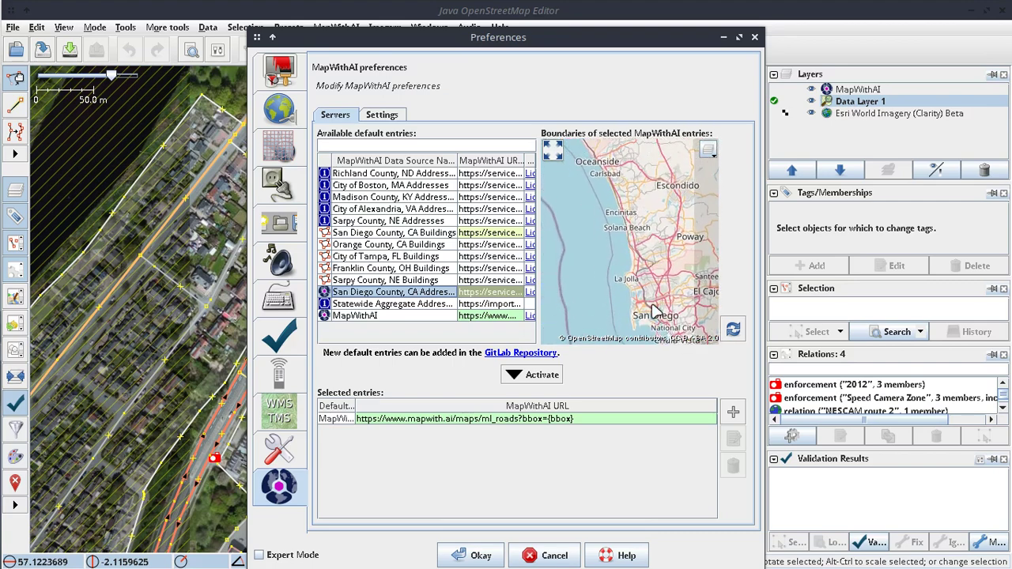
drag(633, 237, 637, 286)
scroll(631, 276, up, 2)
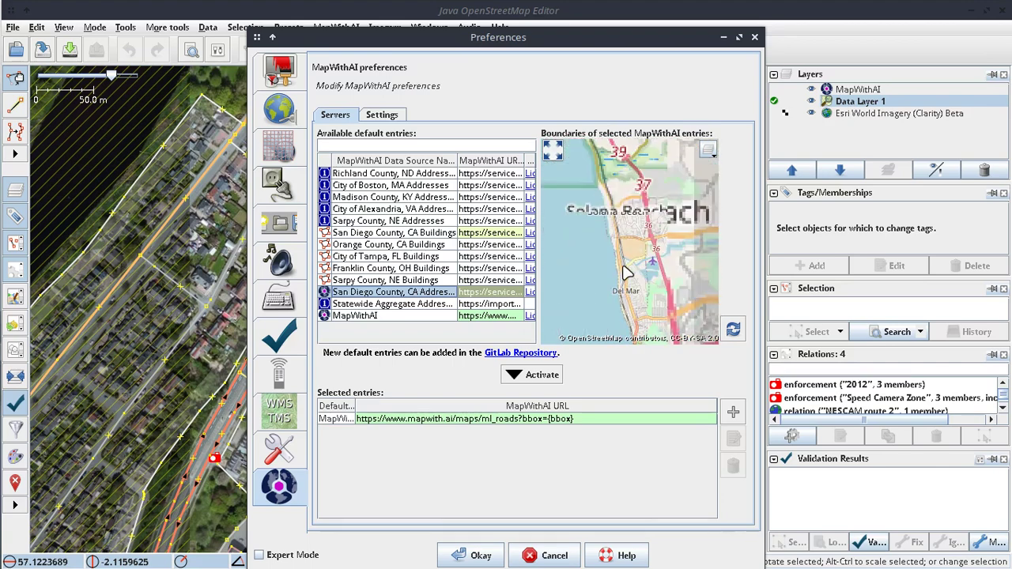
scroll(628, 273, down, 2)
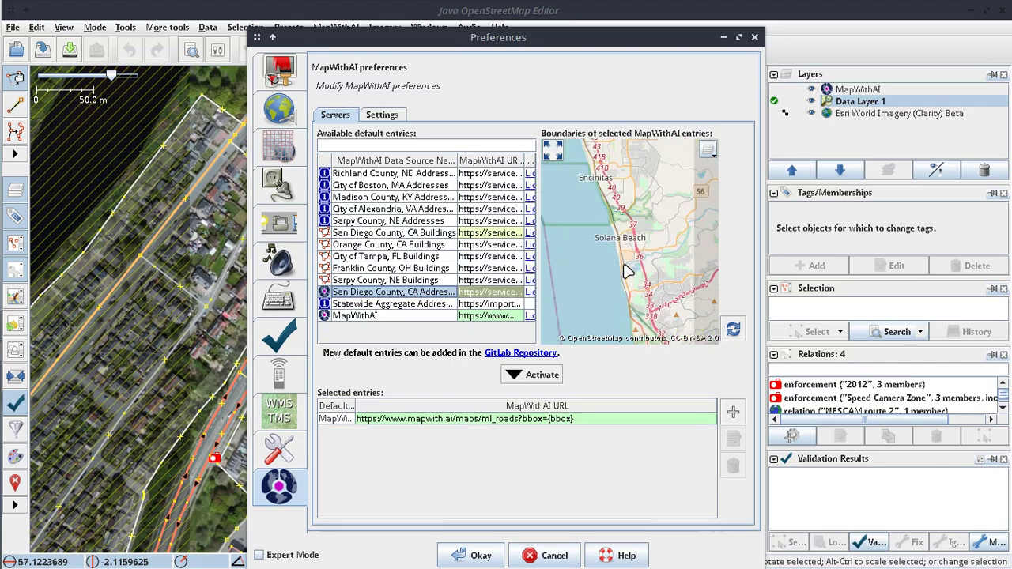
click(385, 281)
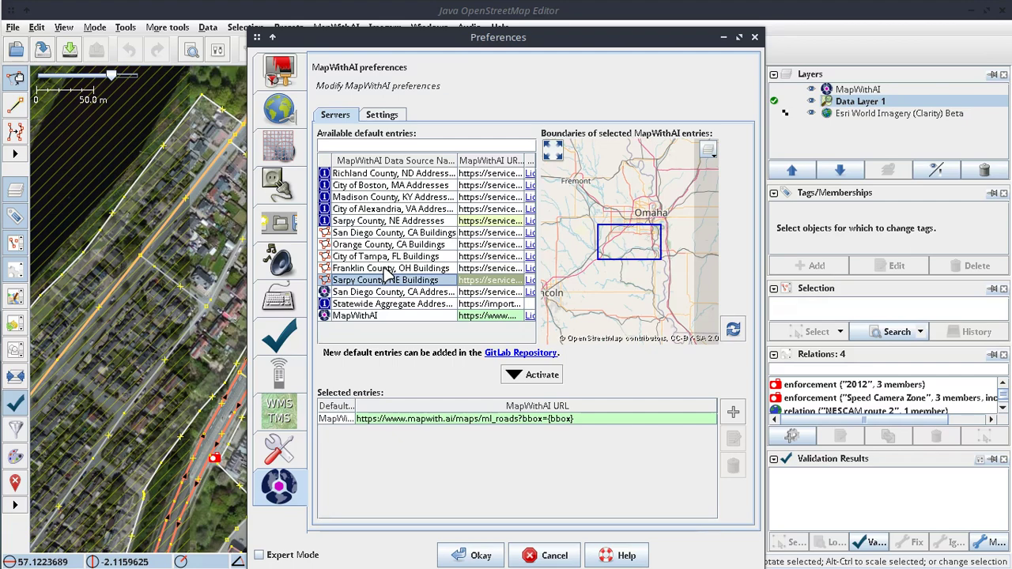
click(388, 269)
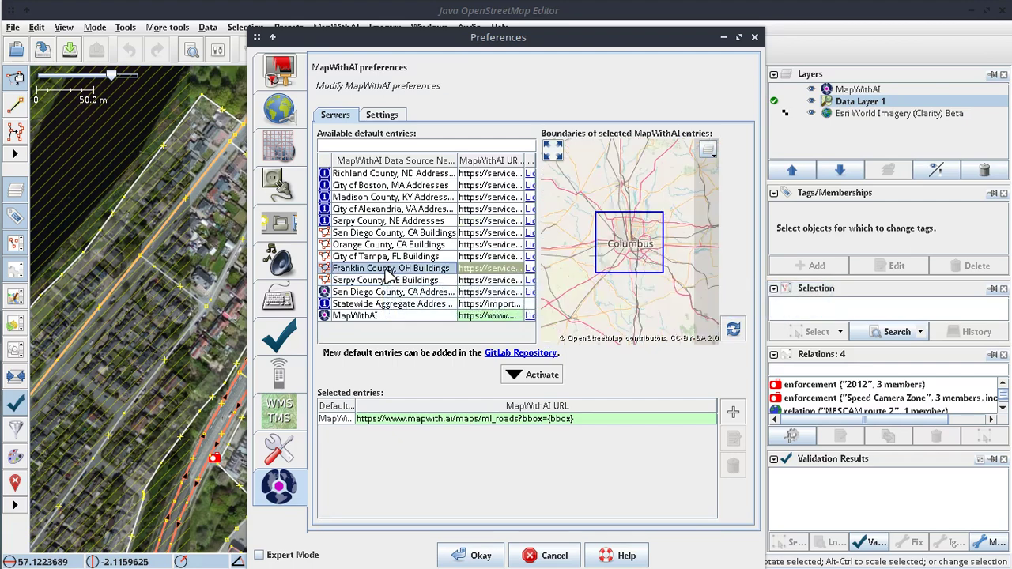
click(388, 246)
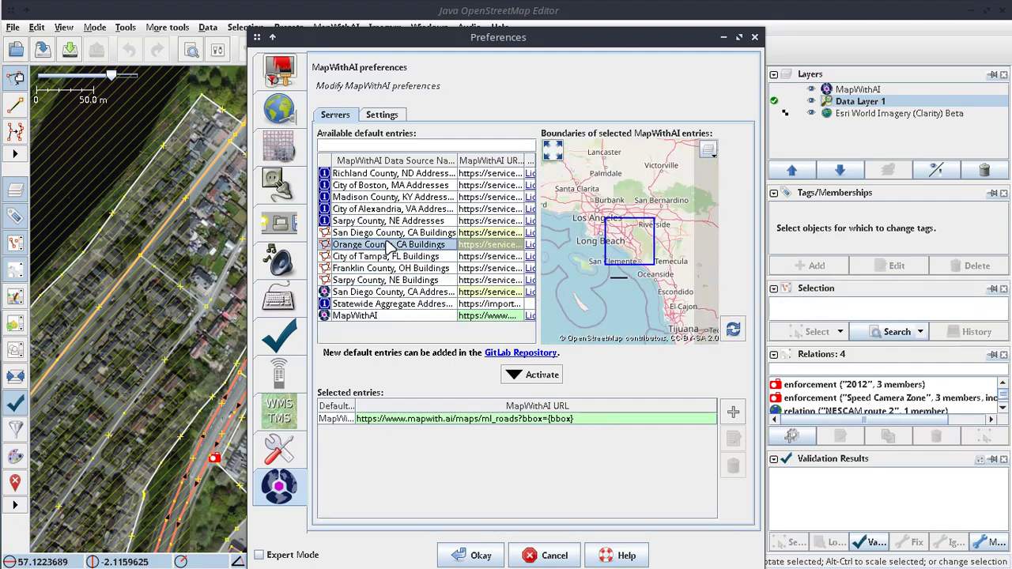
scroll(633, 248, up, 5)
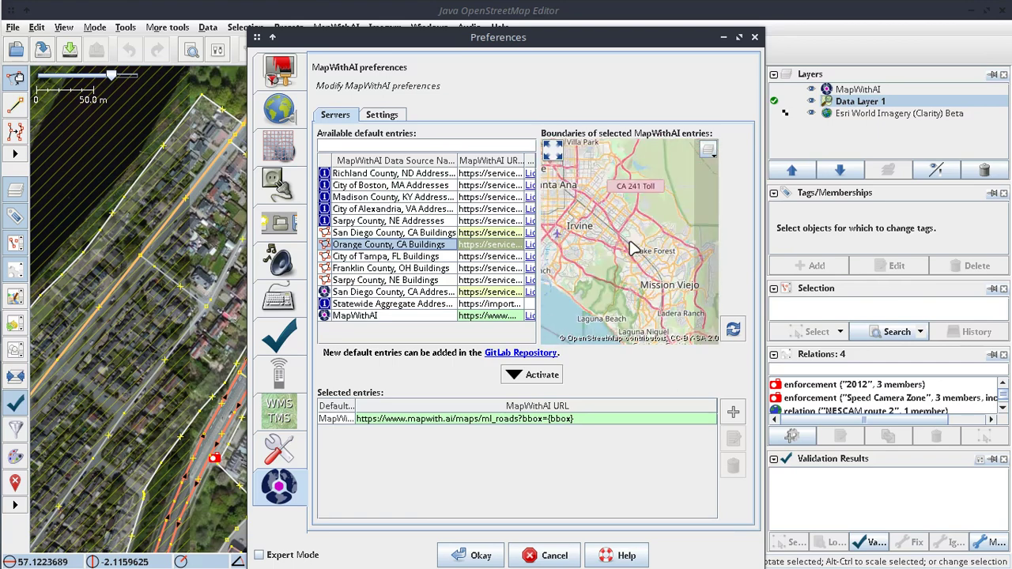
scroll(611, 250, up, 4)
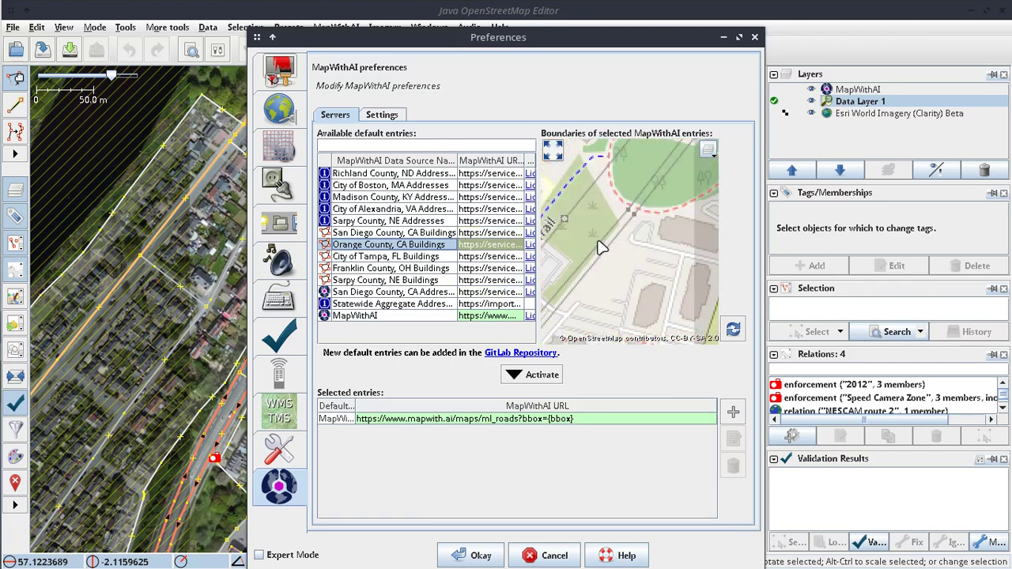
scroll(605, 255, down, 3)
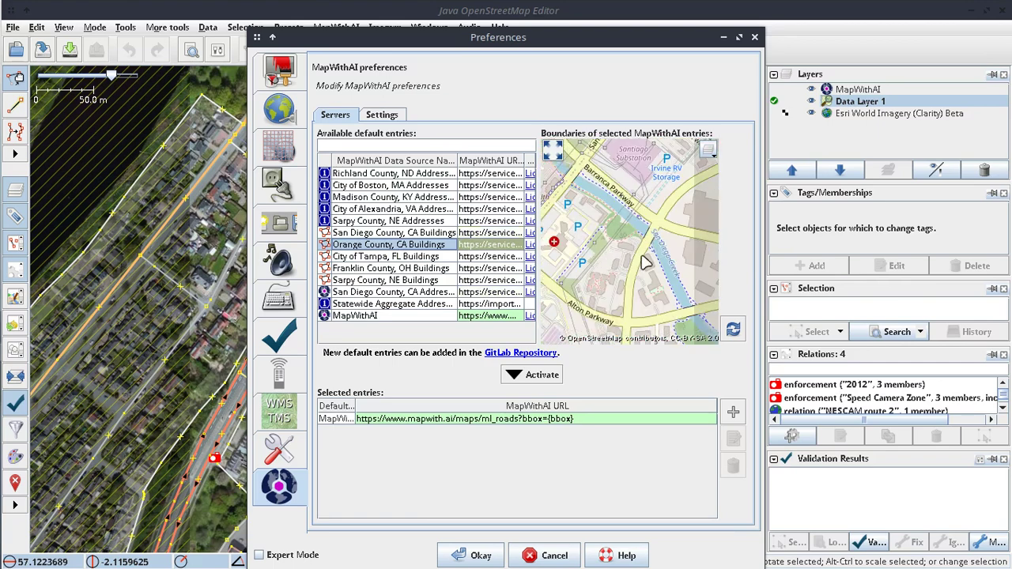
drag(646, 264, 567, 274)
scroll(624, 267, down, 3)
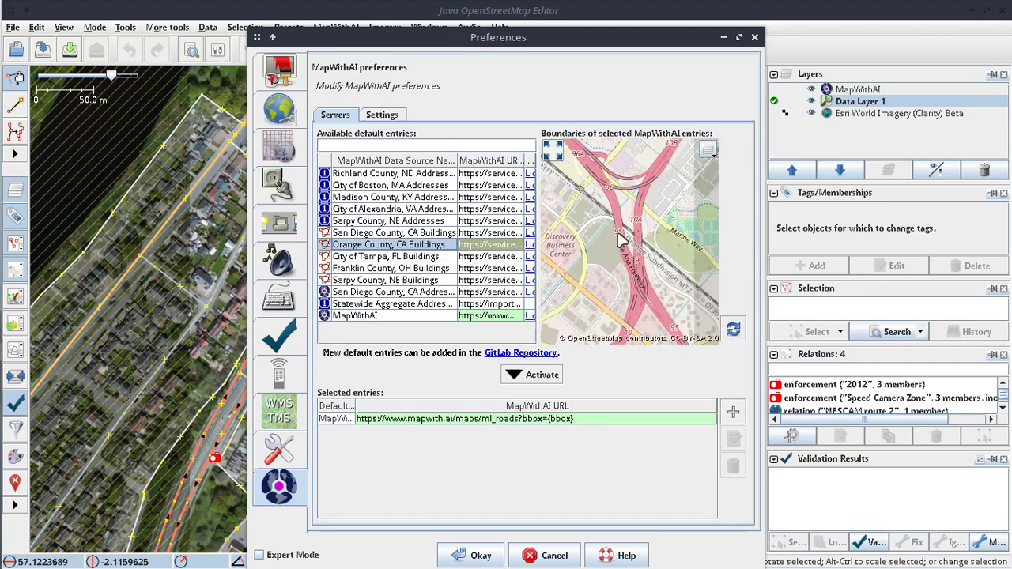
scroll(640, 242, up, 4)
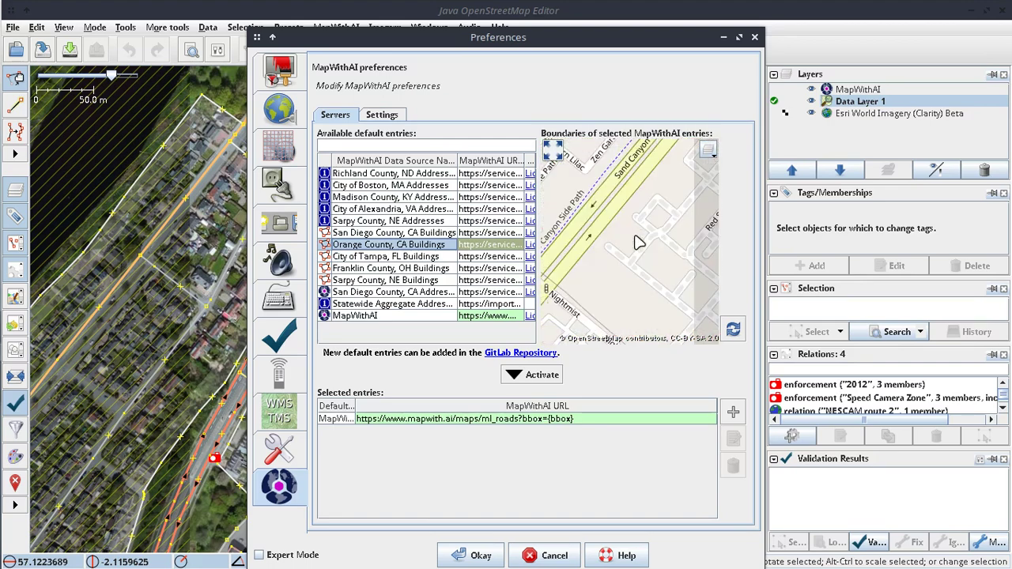
scroll(609, 241, up, 2)
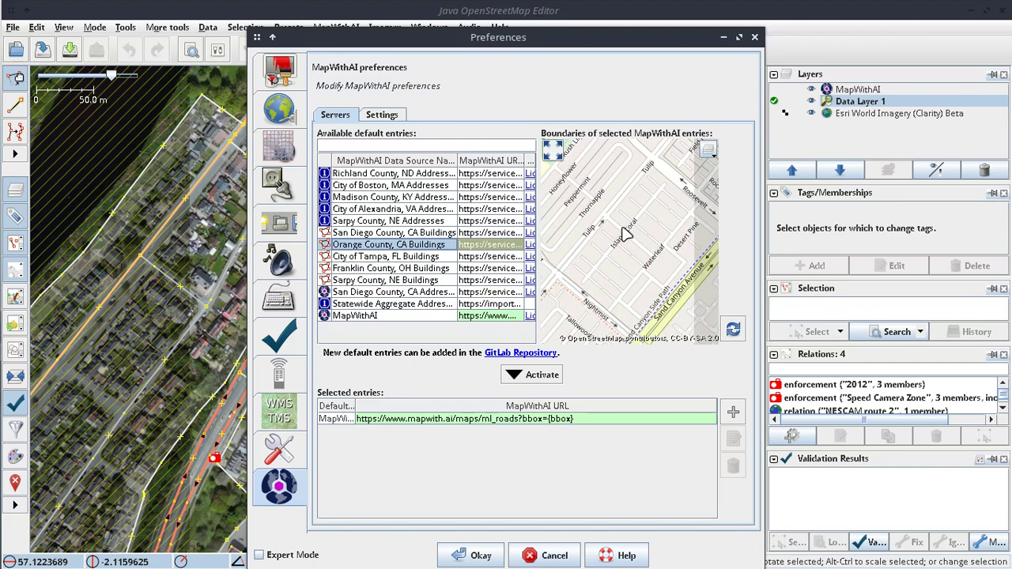
scroll(626, 235, up, 2)
scroll(627, 229, up, 2)
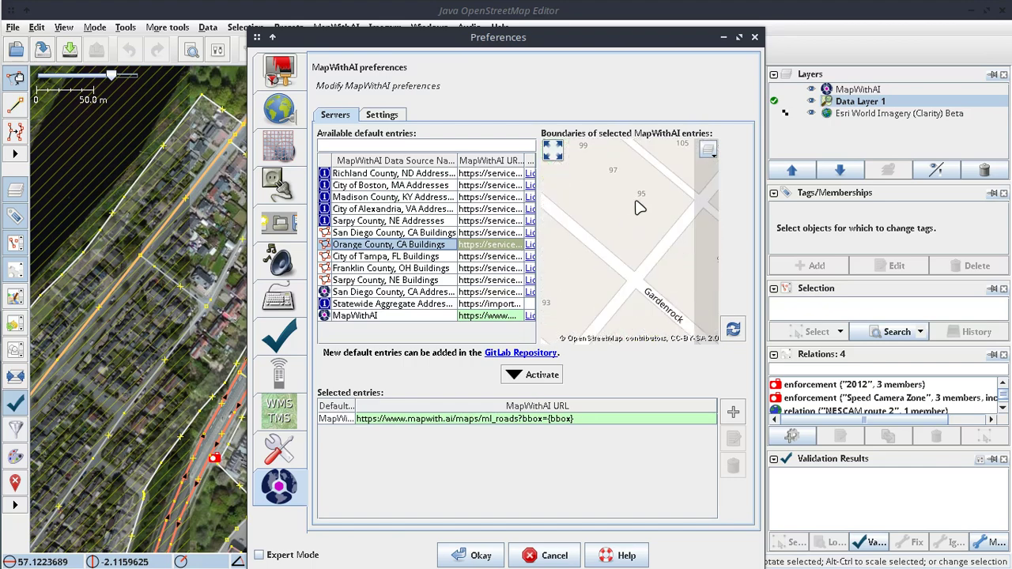
scroll(645, 204, down, 2)
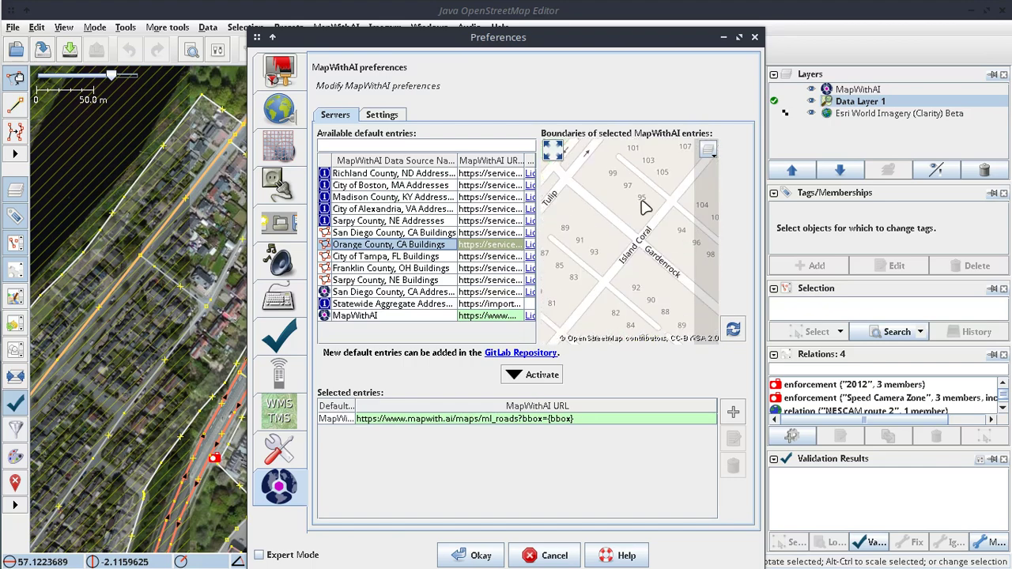
scroll(645, 207, down, 3)
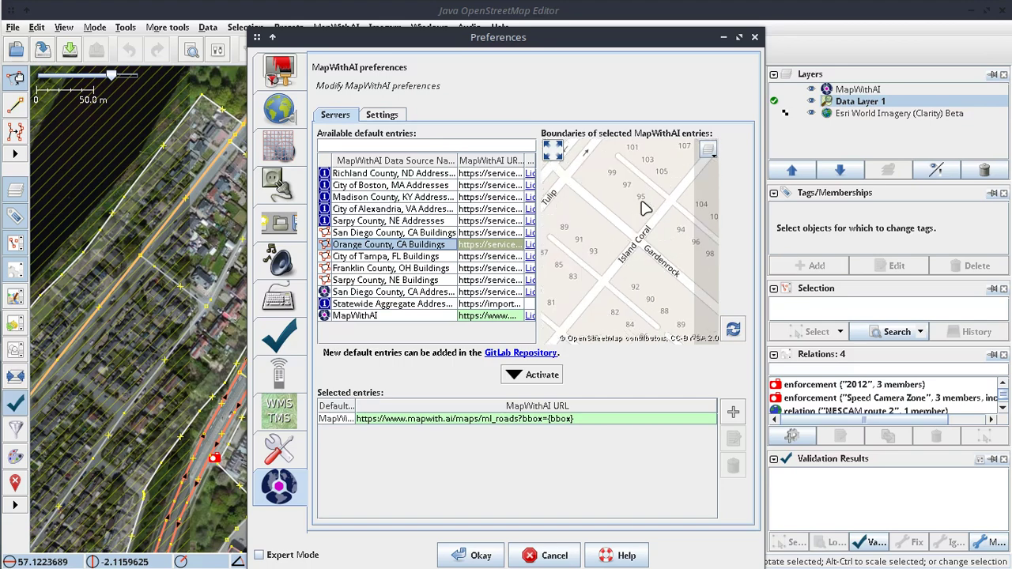
scroll(647, 243, down, 1)
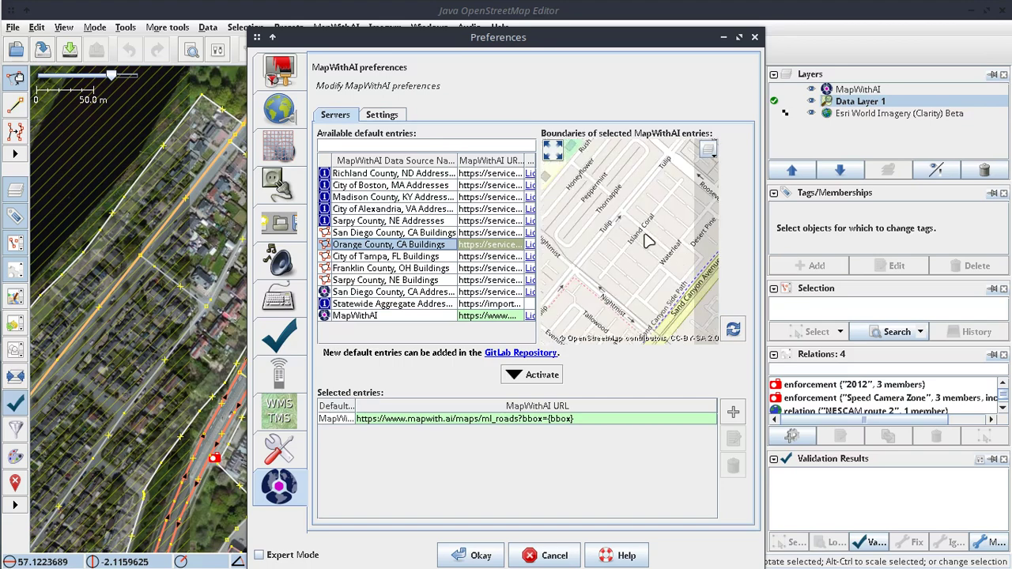
scroll(647, 240, up, 4)
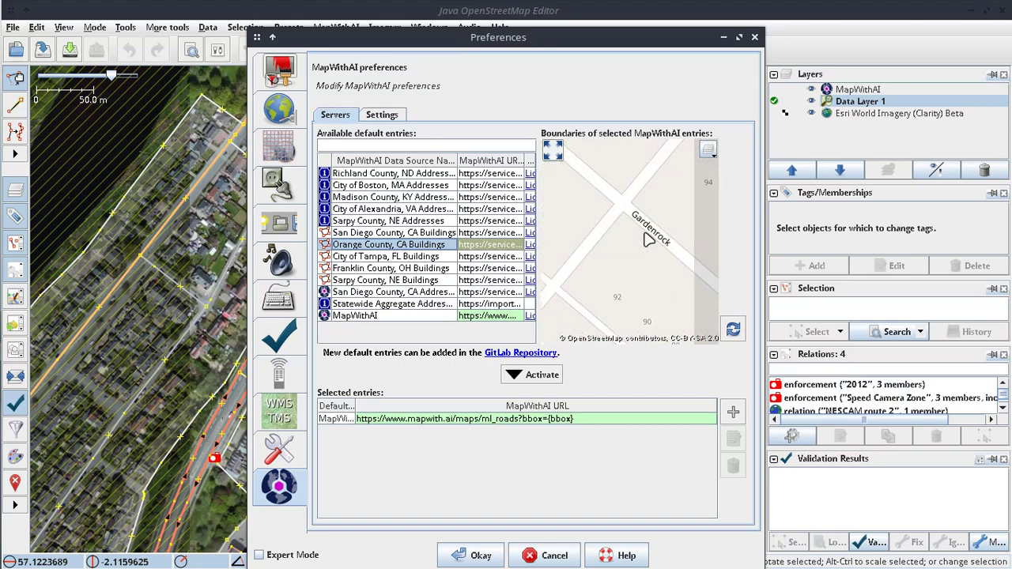
scroll(647, 240, down, 2)
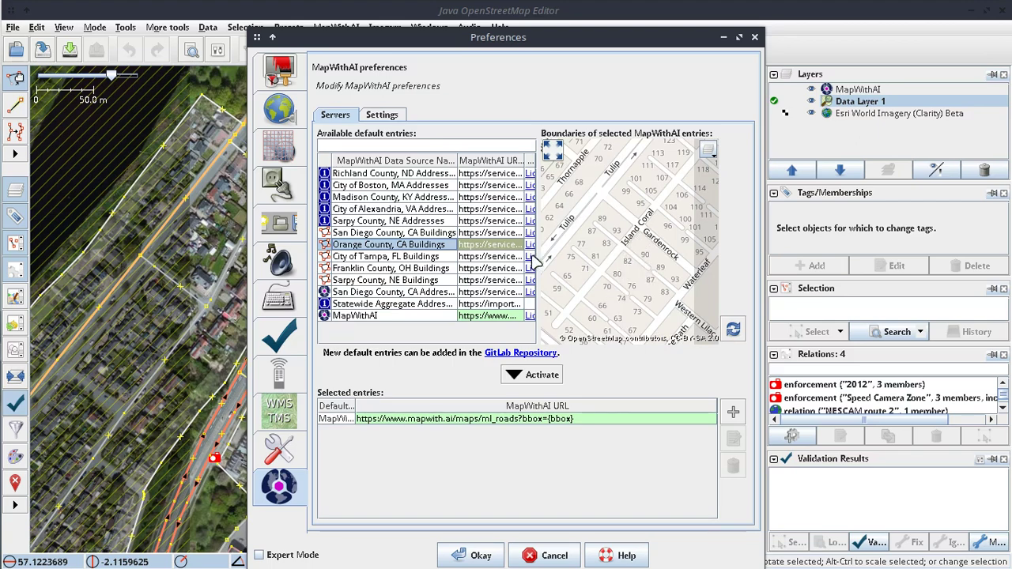
- Preview coverage of several county sources and select Richland County, ND Addresses
click(400, 234)
click(393, 224)
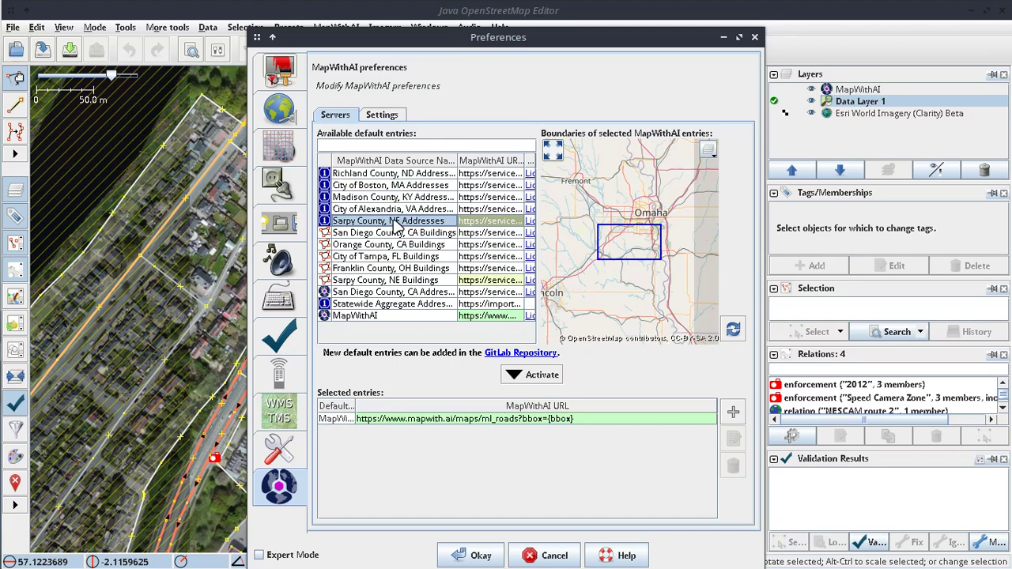
click(399, 209)
click(401, 199)
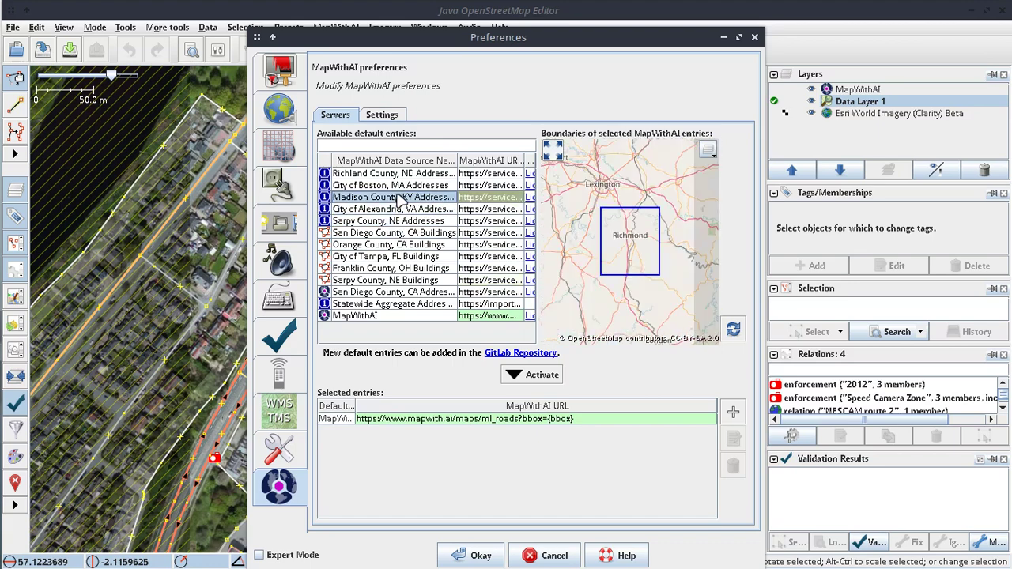
click(399, 185)
click(401, 173)
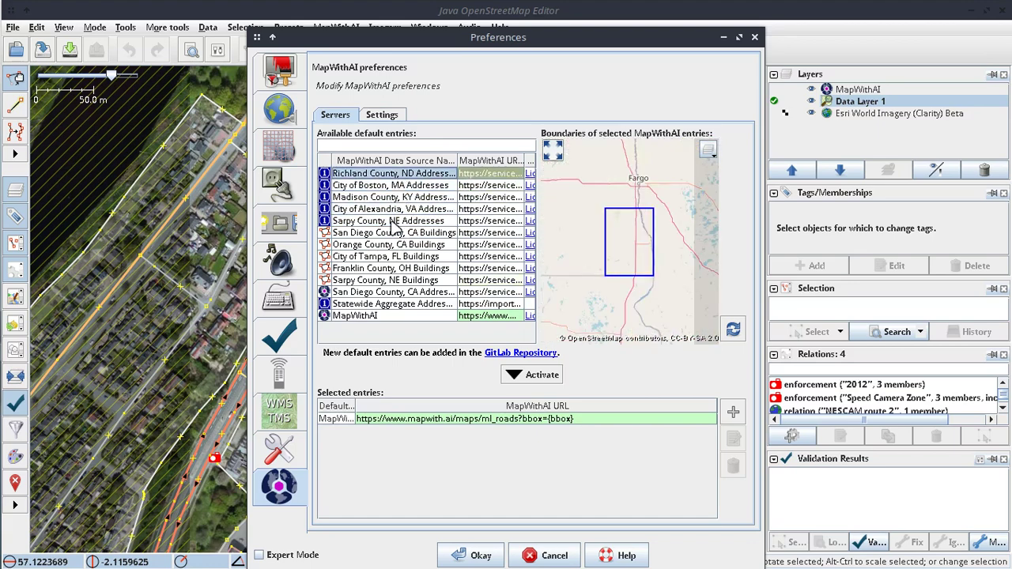
- Activate Richland County, ND Addresses as a data source alongside MapWithAI
click(541, 378)
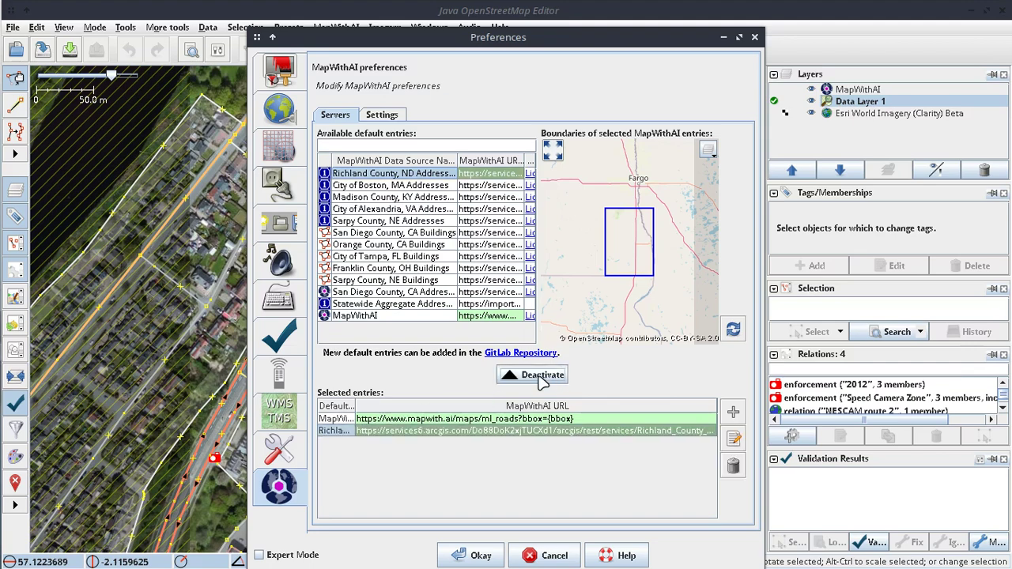
click(543, 378)
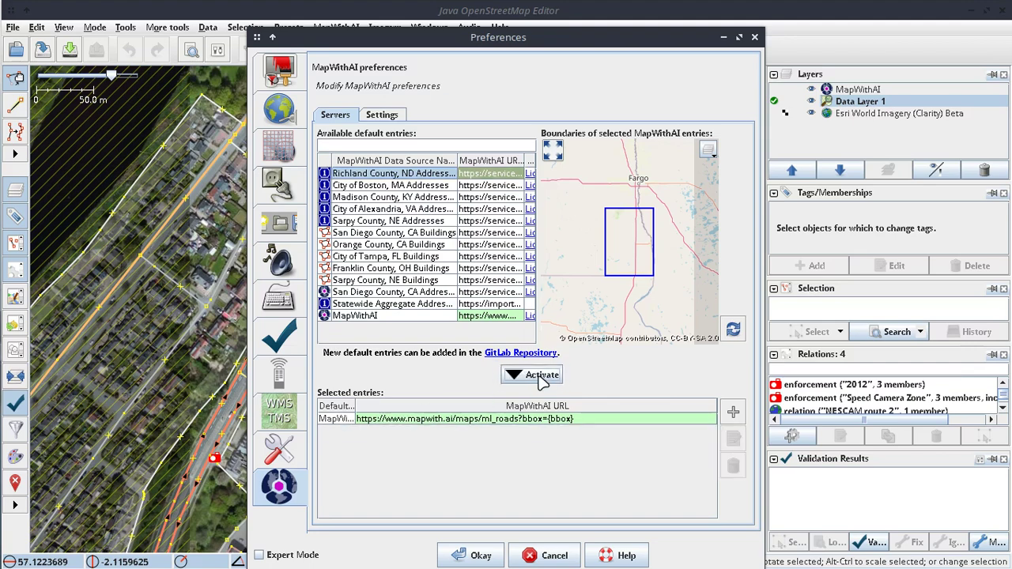
click(542, 378)
click(542, 378)
click(542, 378)
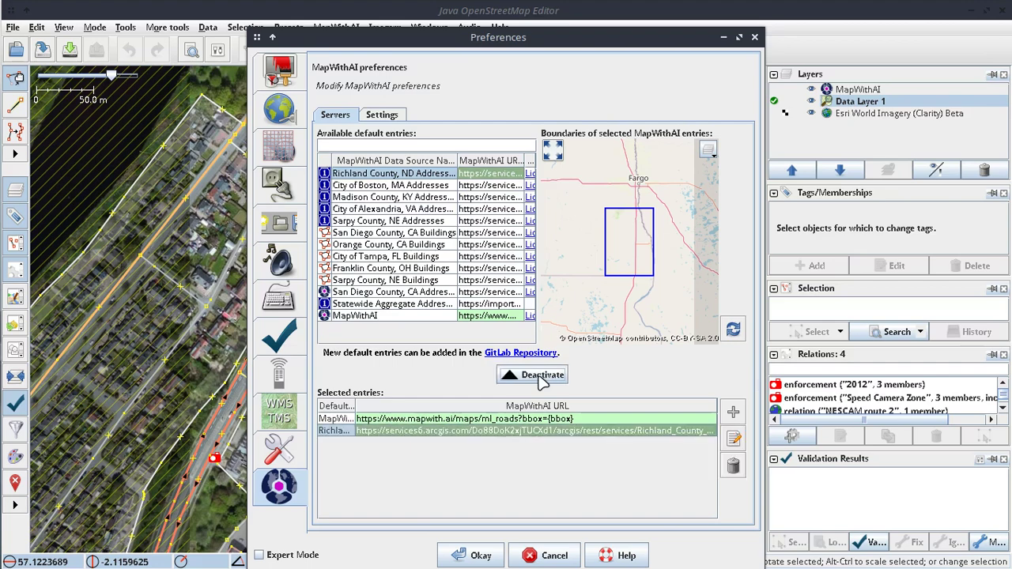
click(542, 378)
click(543, 378)
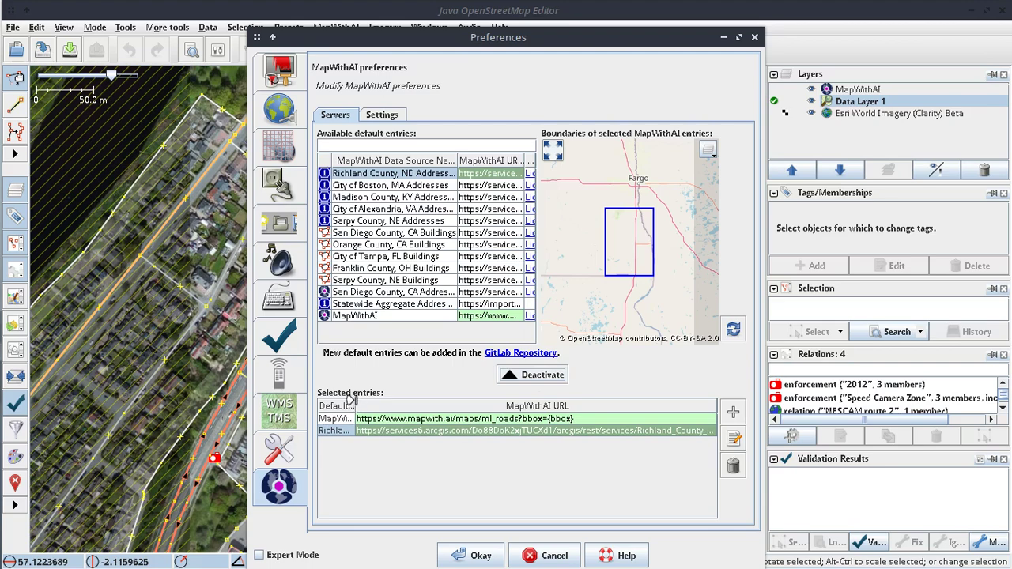
- Widen the selected entries' name column, select MapWithAI, and save the preferences
drag(352, 405, 466, 405)
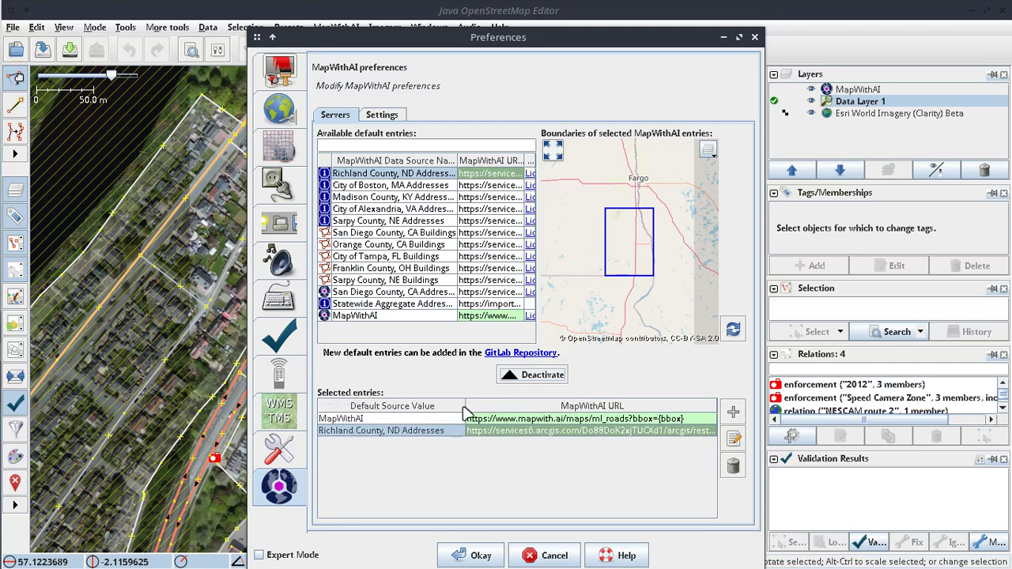
click(403, 421)
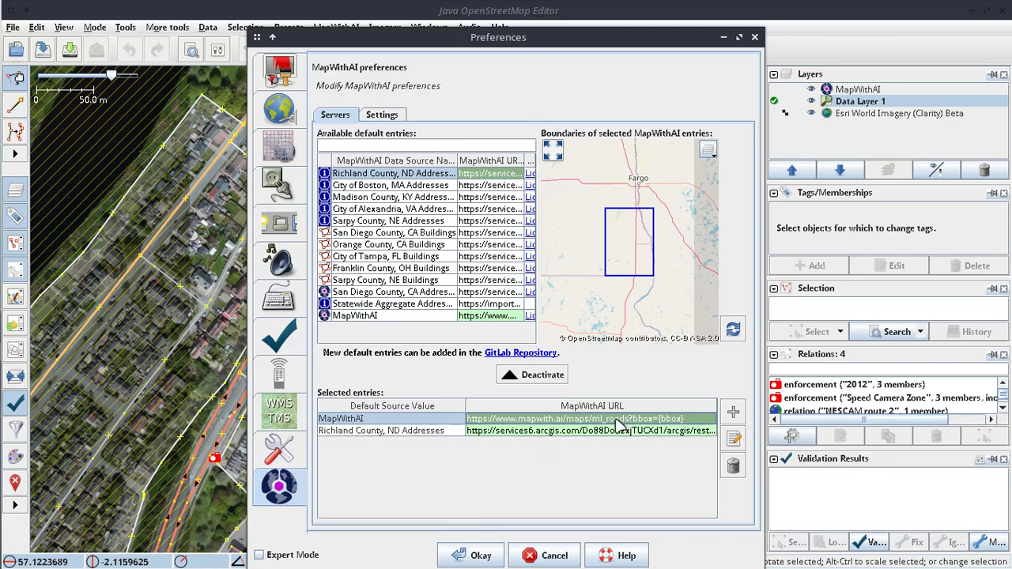
click(481, 557)
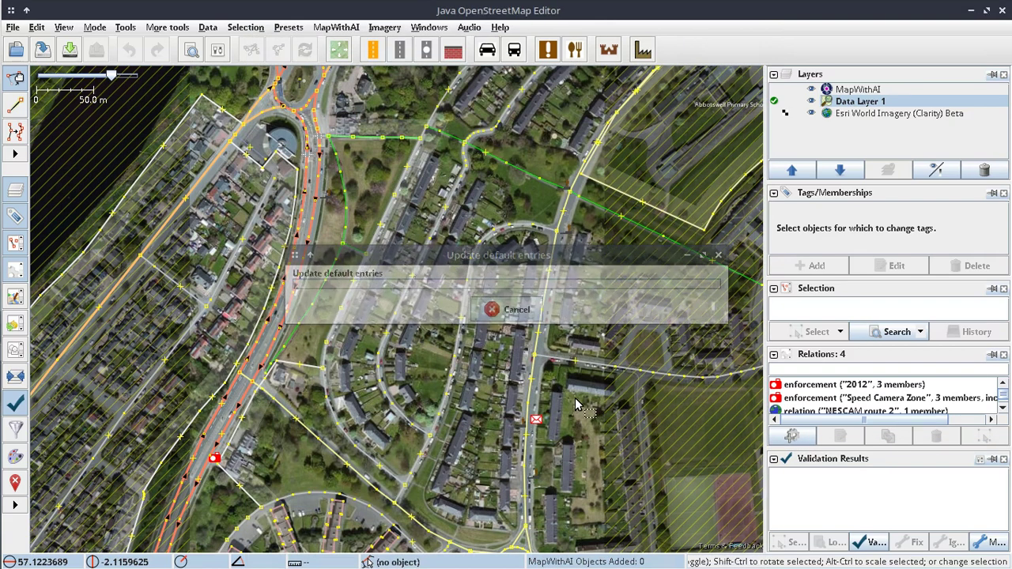
scroll(387, 332, up, 3)
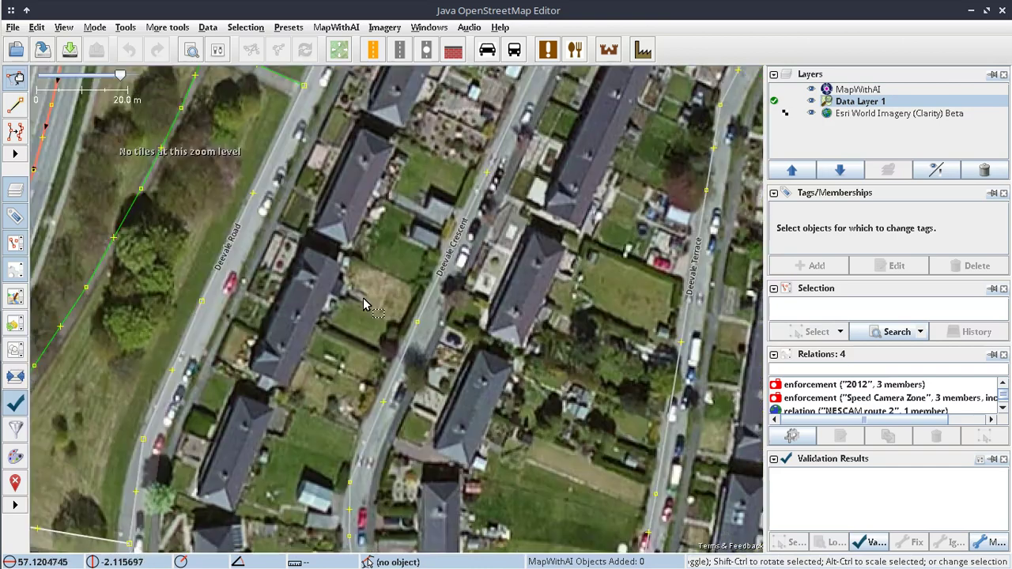
scroll(365, 301, down, 3)
scroll(365, 306, down, 2)
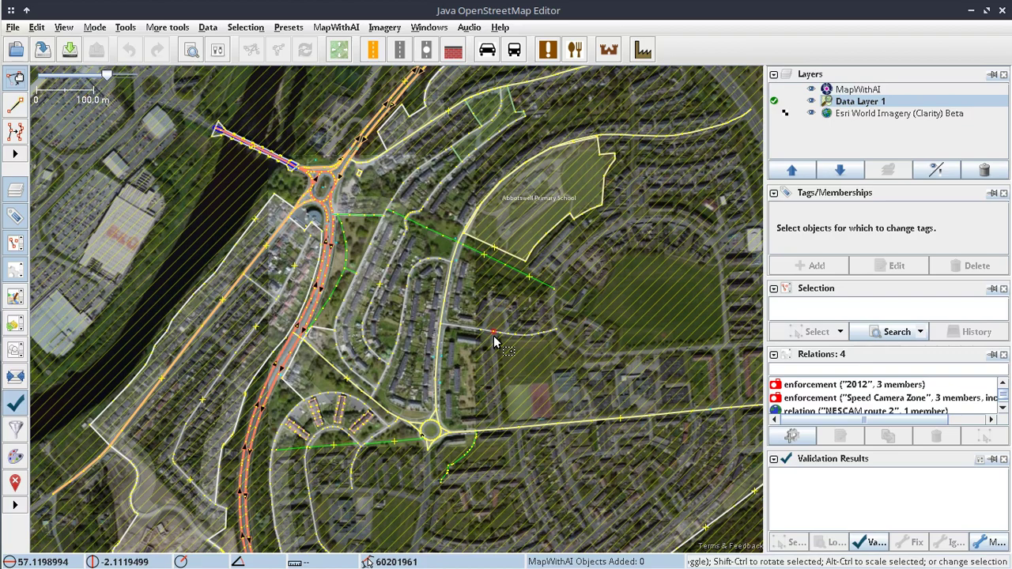
scroll(494, 342, up, 4)
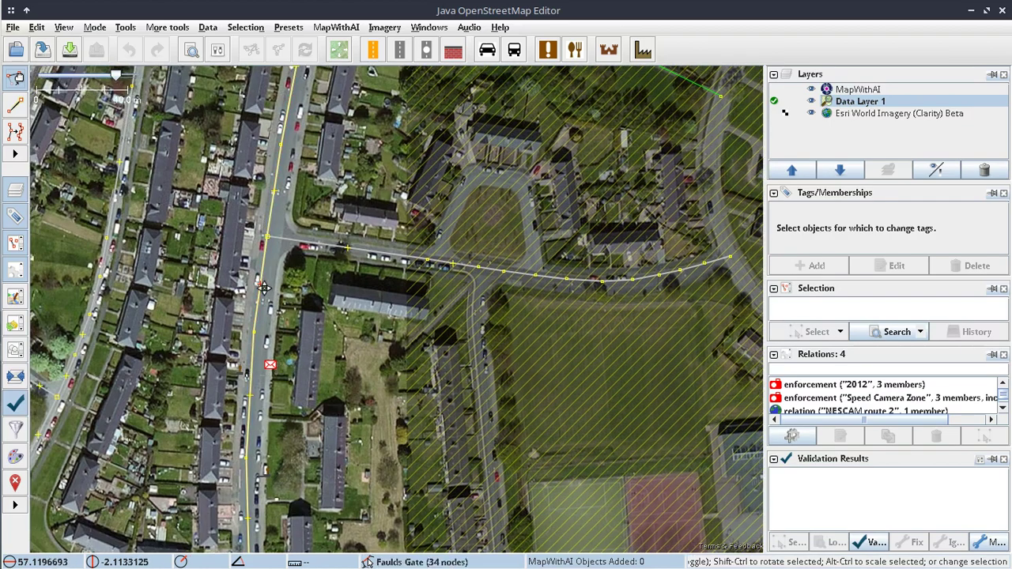
drag(265, 289, 337, 312)
scroll(182, 152, up, 2)
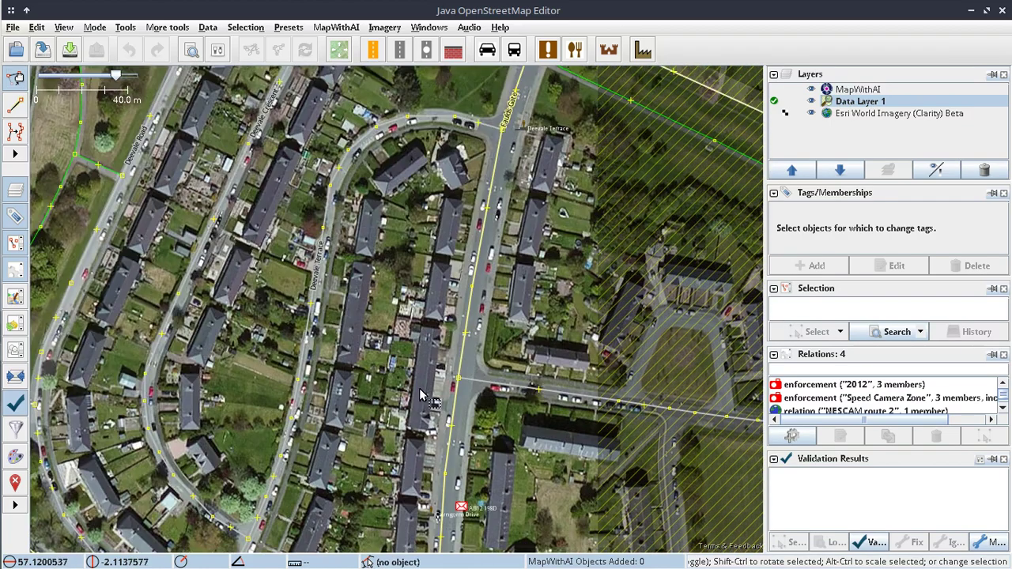